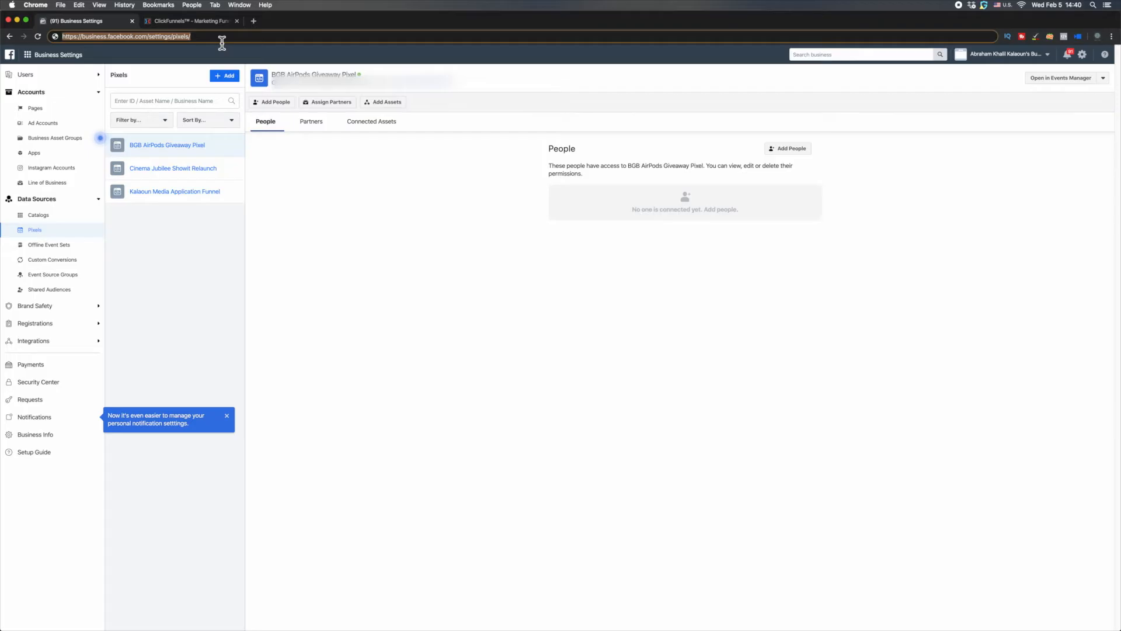
pyautogui.press('Return')
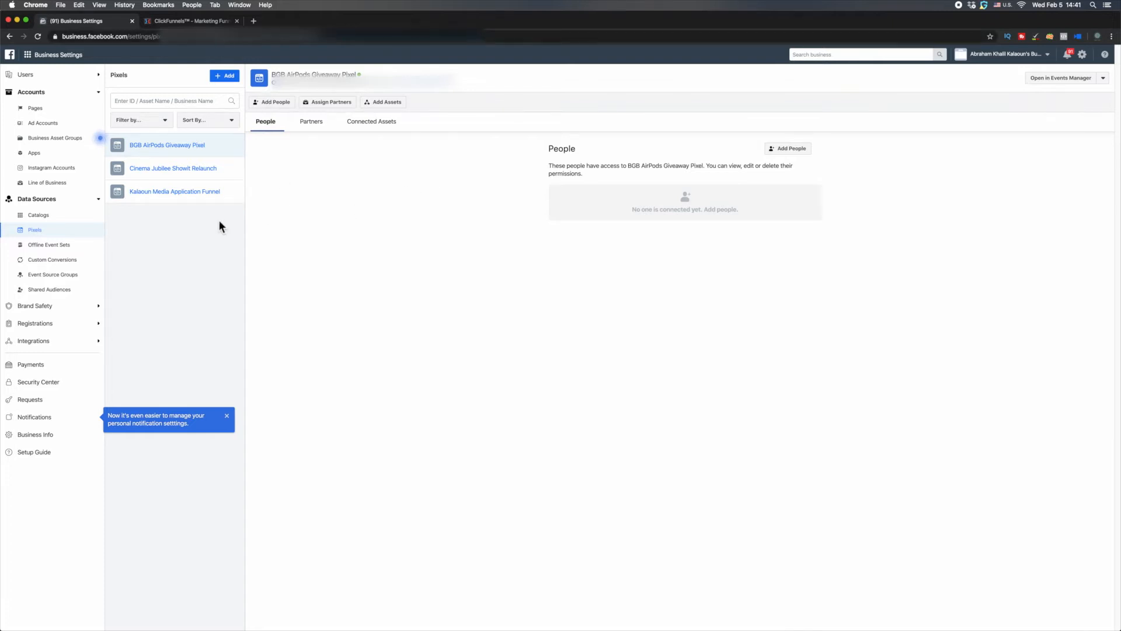
pyautogui.click(84, 208)
pyautogui.click(87, 211)
pyautogui.click(228, 82)
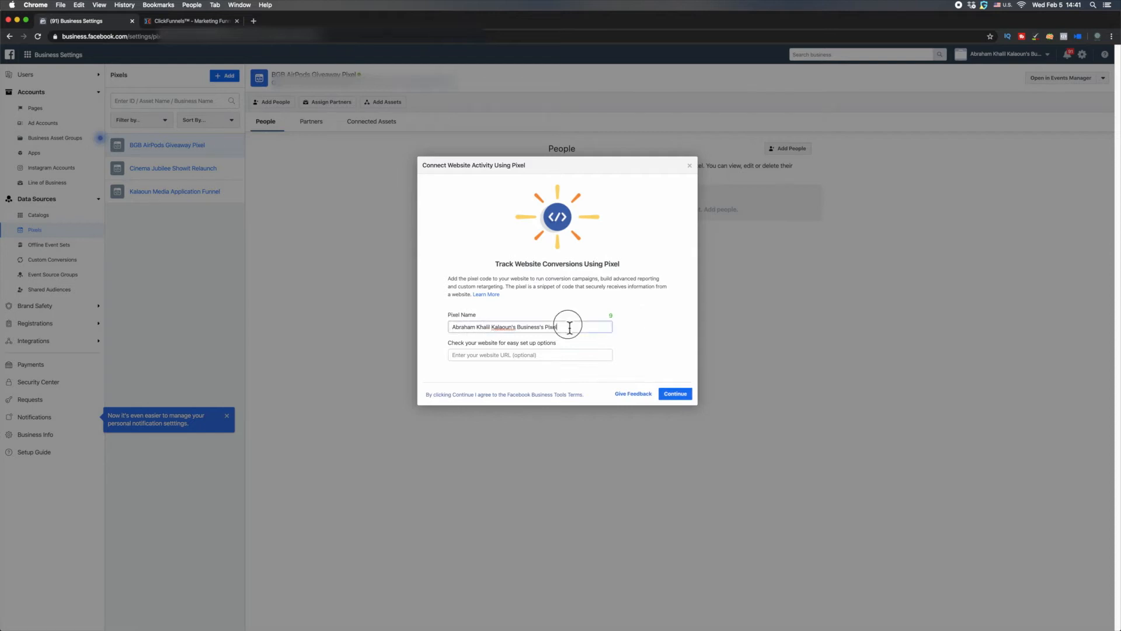
pyautogui.tripleClick(570, 327)
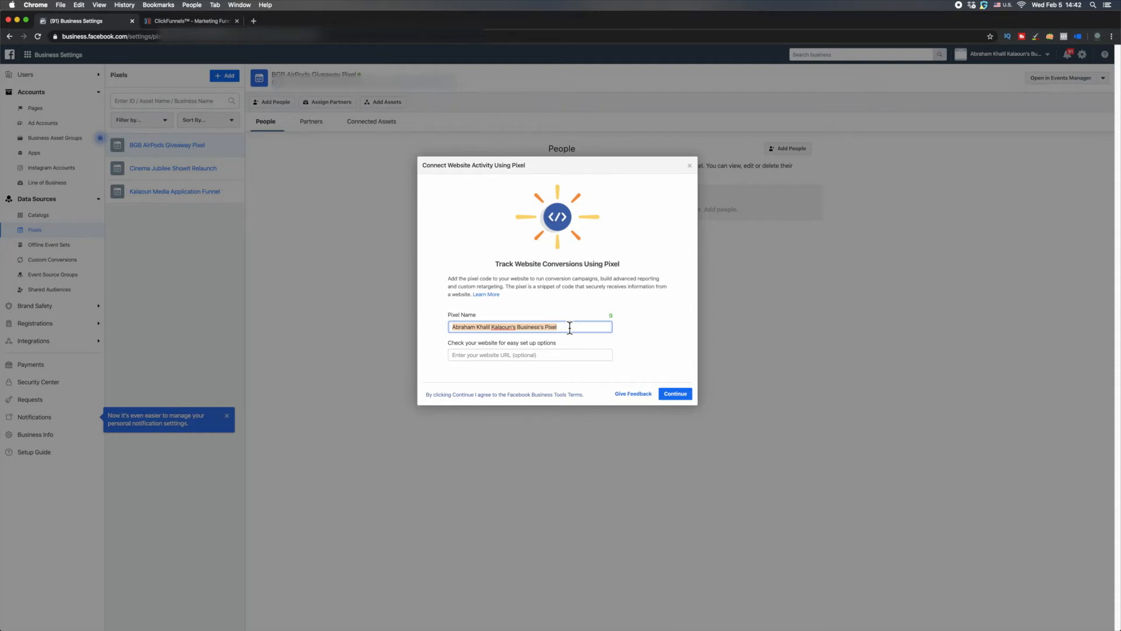
pyautogui.write('BGB Main Site')
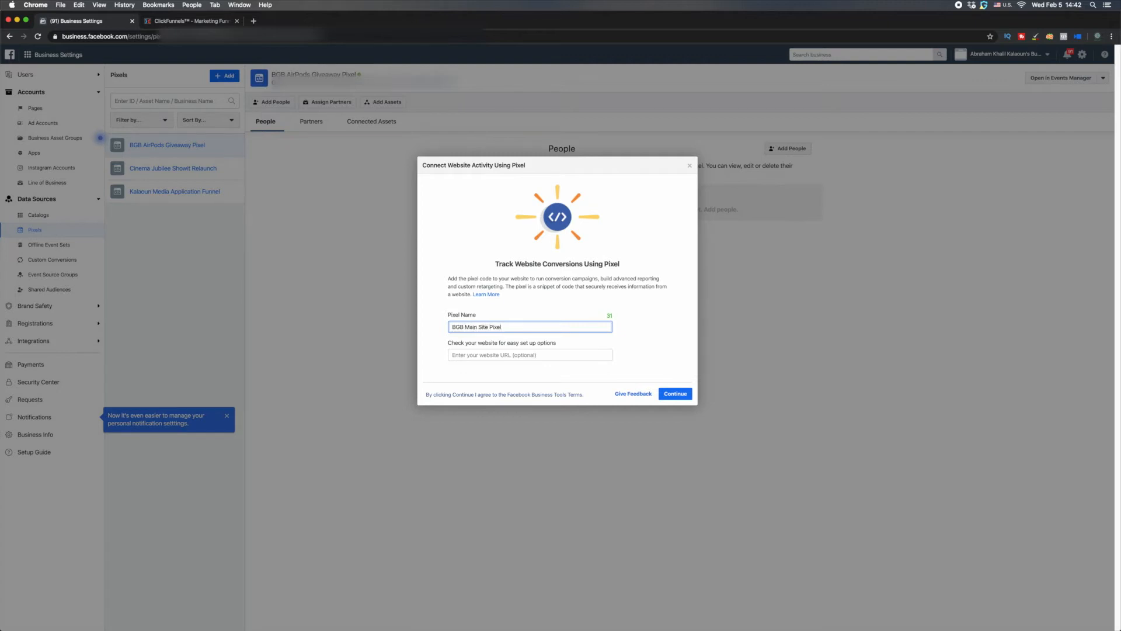
pyautogui.click(529, 354)
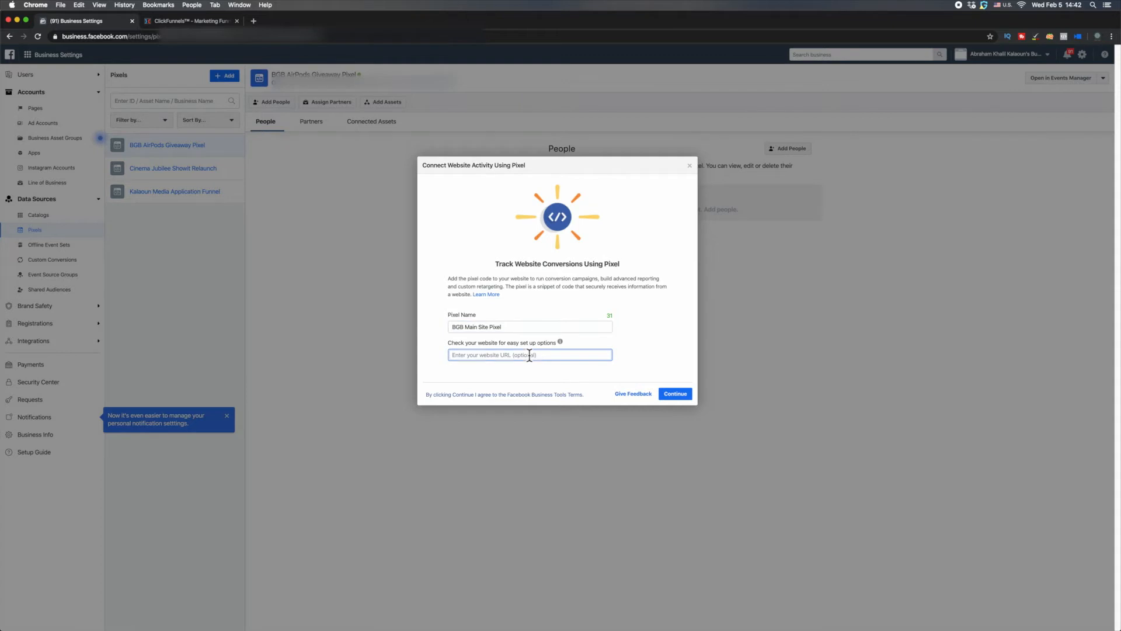
pyautogui.write('www.blessedgodblessed.com')
pyautogui.click(678, 393)
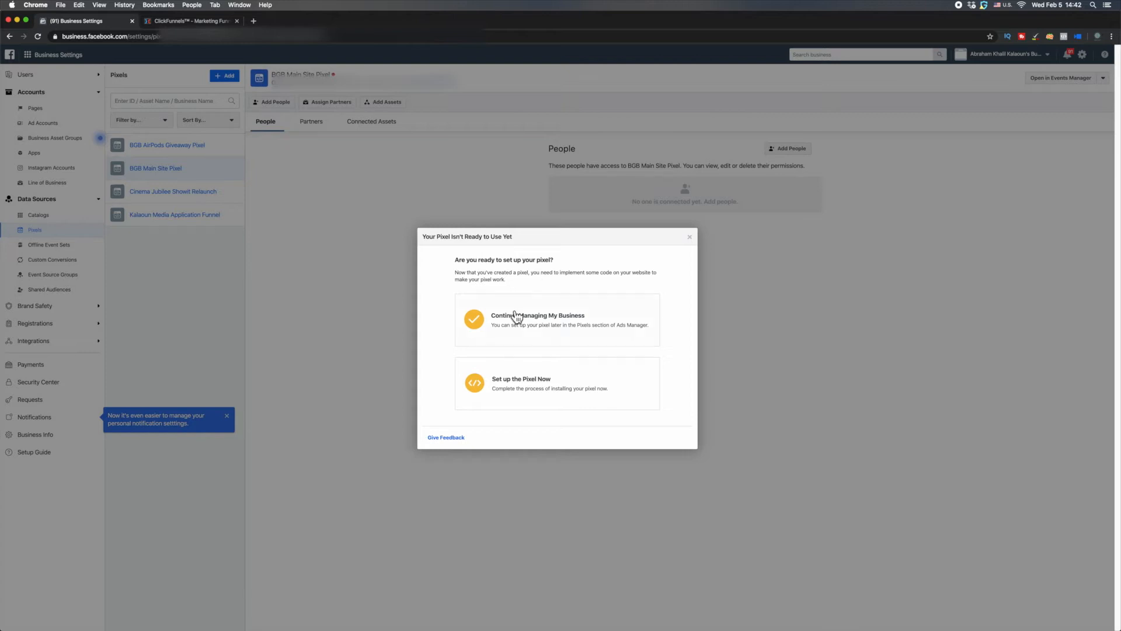
# - Start setting up the new pixel now by manually adding code to the website, and copy its base code
pyautogui.click(571, 389)
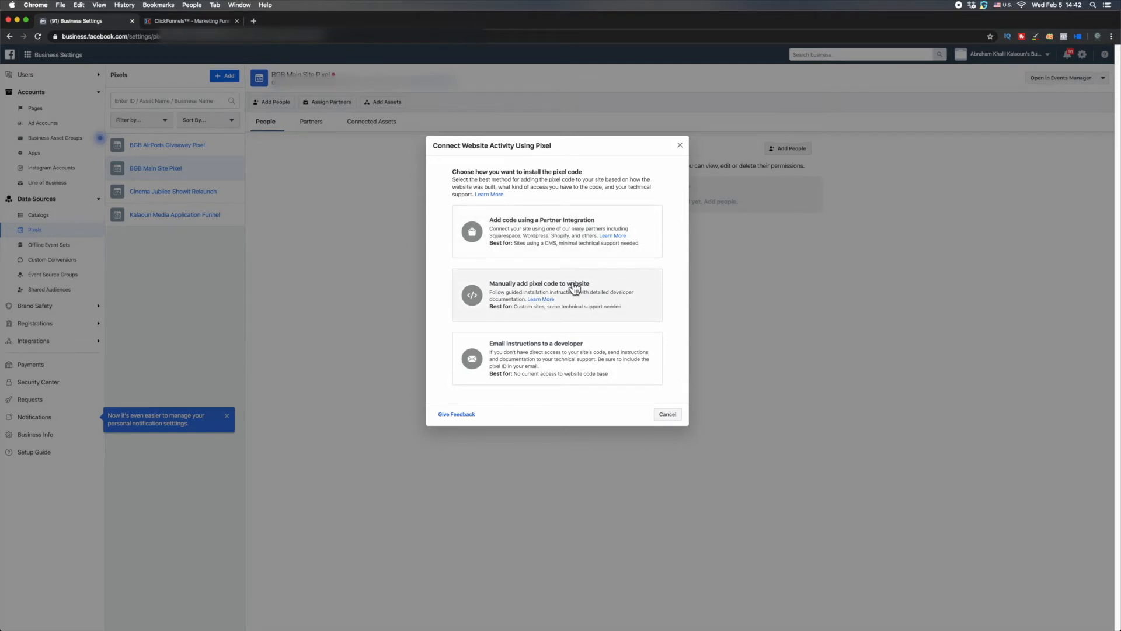
pyautogui.click(634, 301)
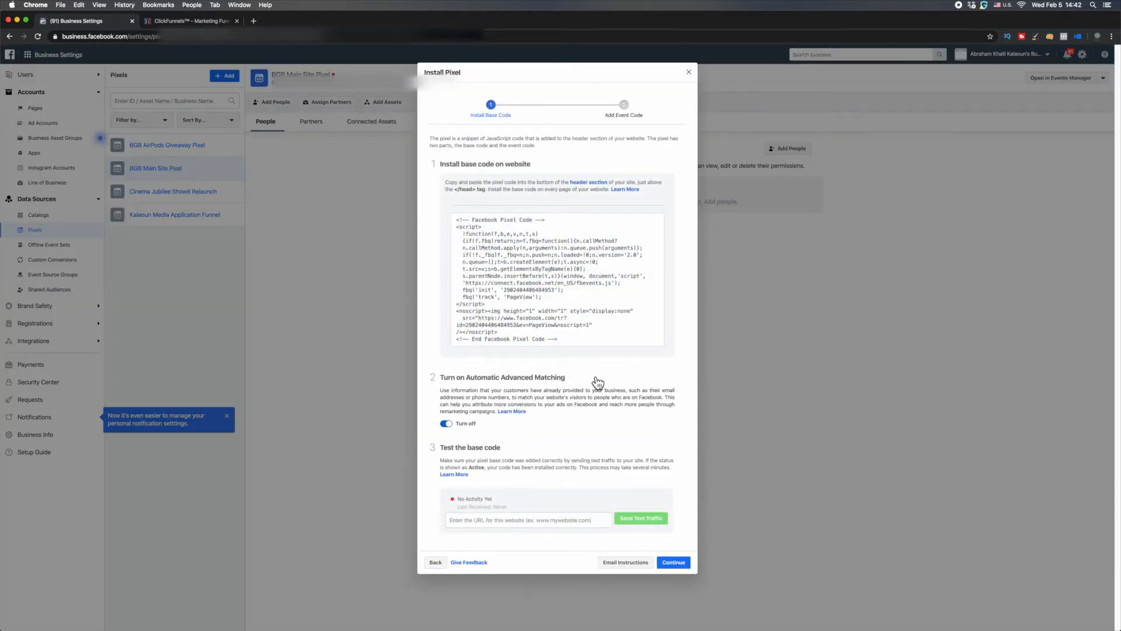
pyautogui.click(543, 246)
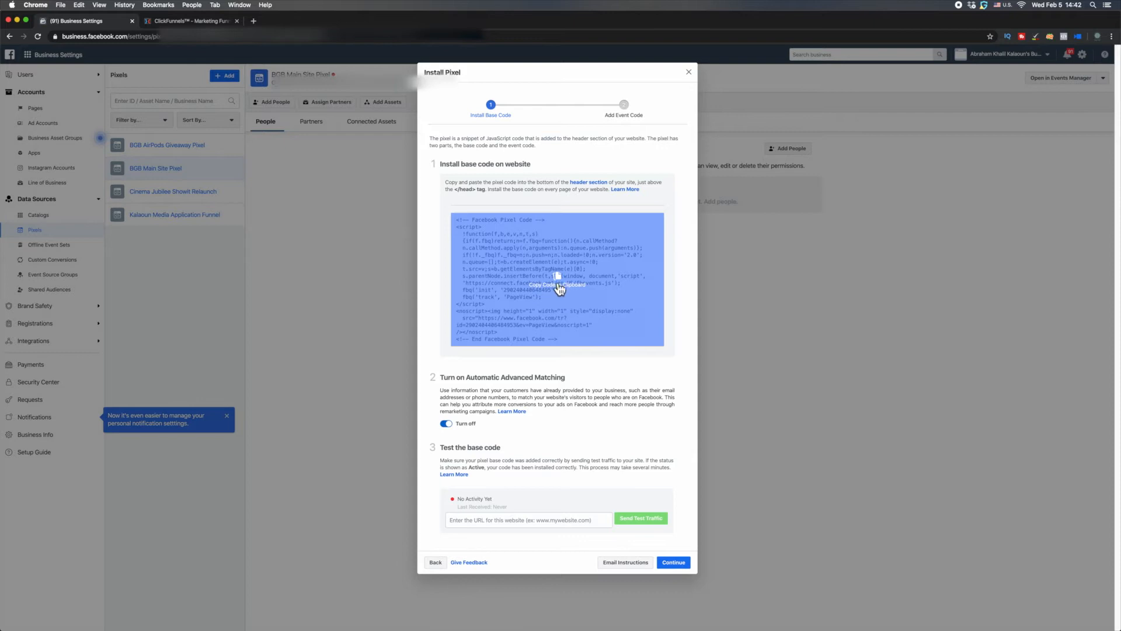
pyautogui.click(572, 290)
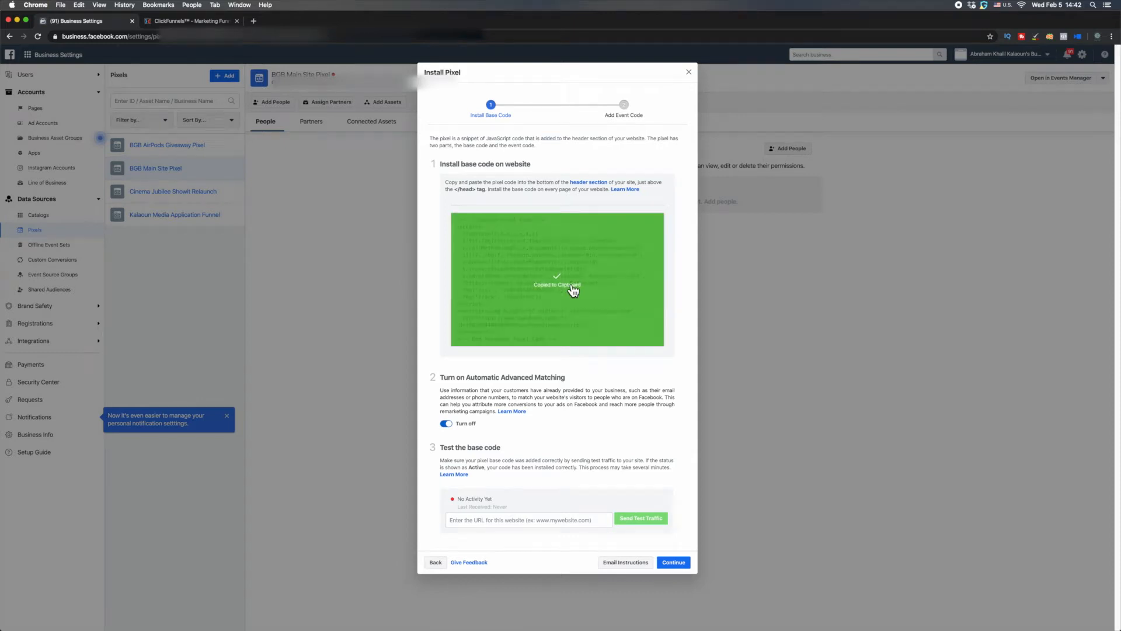
# - Switch to ClickFunnels and paste the copied pixel code into the head tracking code of the Blessed, God, Blessed funnel's settings
pyautogui.hotkey('ctrl', 'Tab')
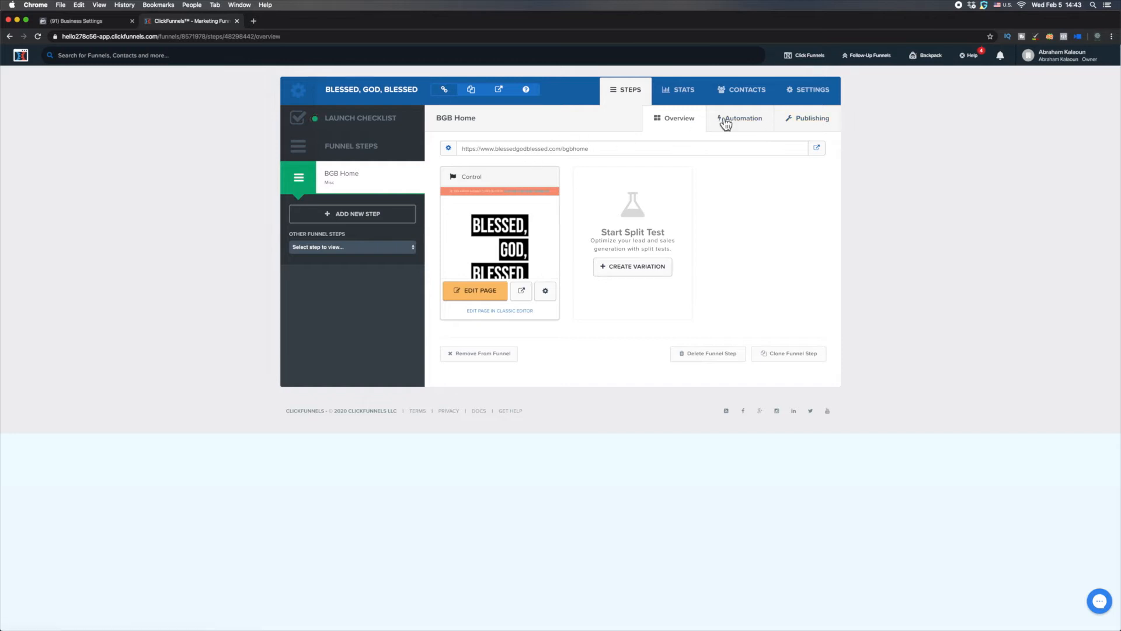
pyautogui.click(806, 103)
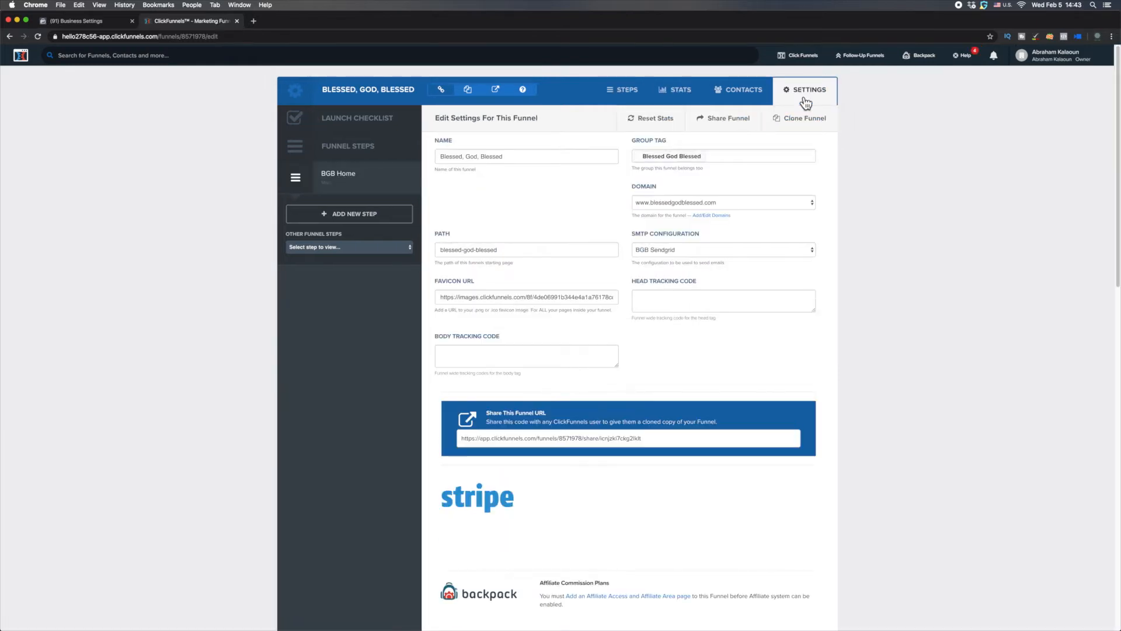
pyautogui.click(658, 296)
pyautogui.press('super+v')
pyautogui.scroll(10, 706, 310)
pyautogui.scroll(-15, 706, 299)
pyautogui.scroll(8, 758, 283)
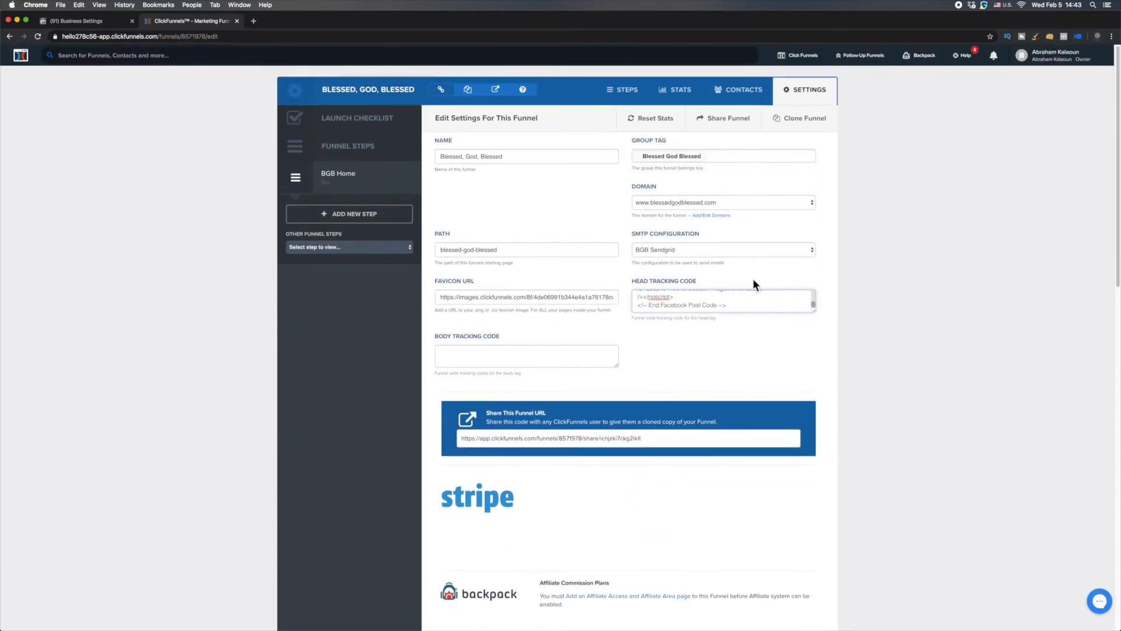
pyautogui.scroll(10, 748, 292)
# - Examine the pasted head tracking code, its funnel-wide scope note and the list of other funnel steps it applies to
pyautogui.moveTo(632, 319); pyautogui.dragTo(723, 322)
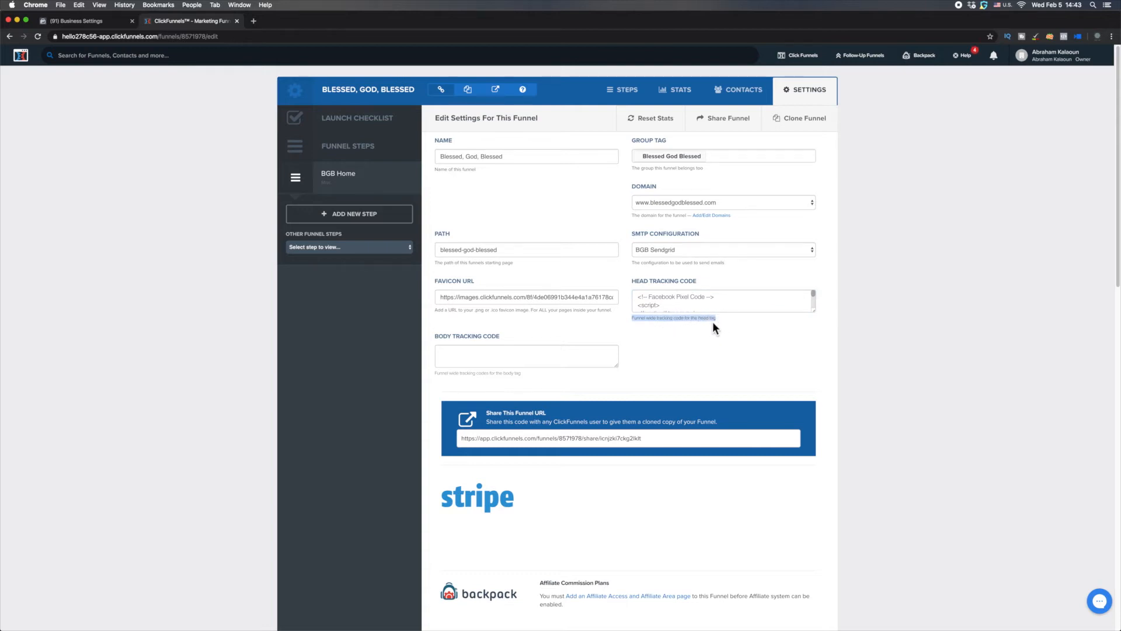
pyautogui.click(671, 319)
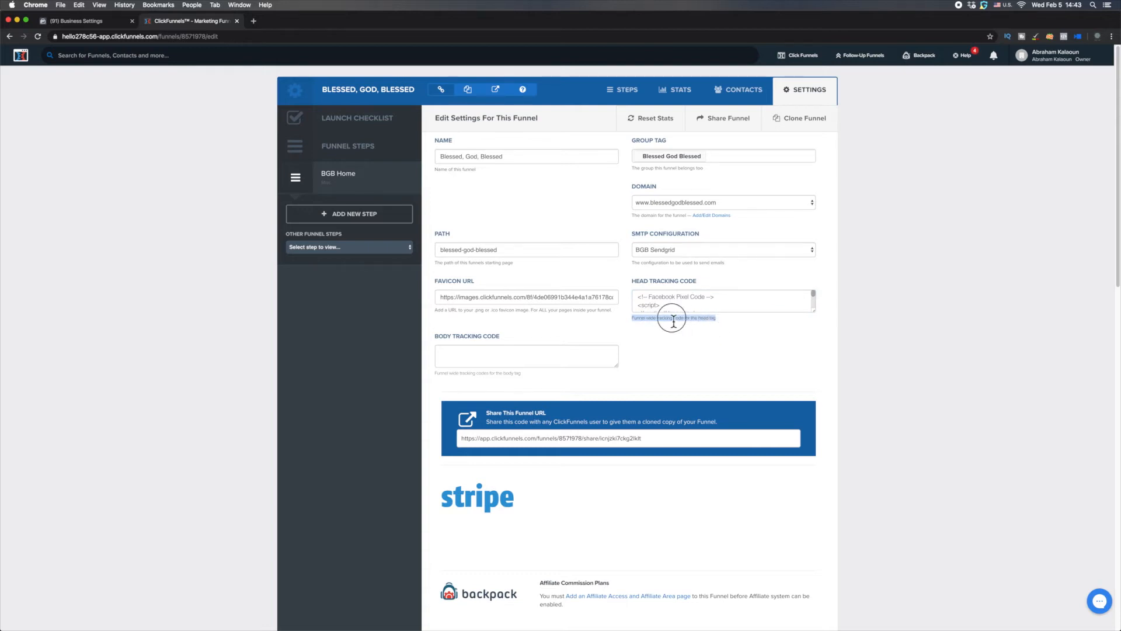
pyautogui.click(356, 249)
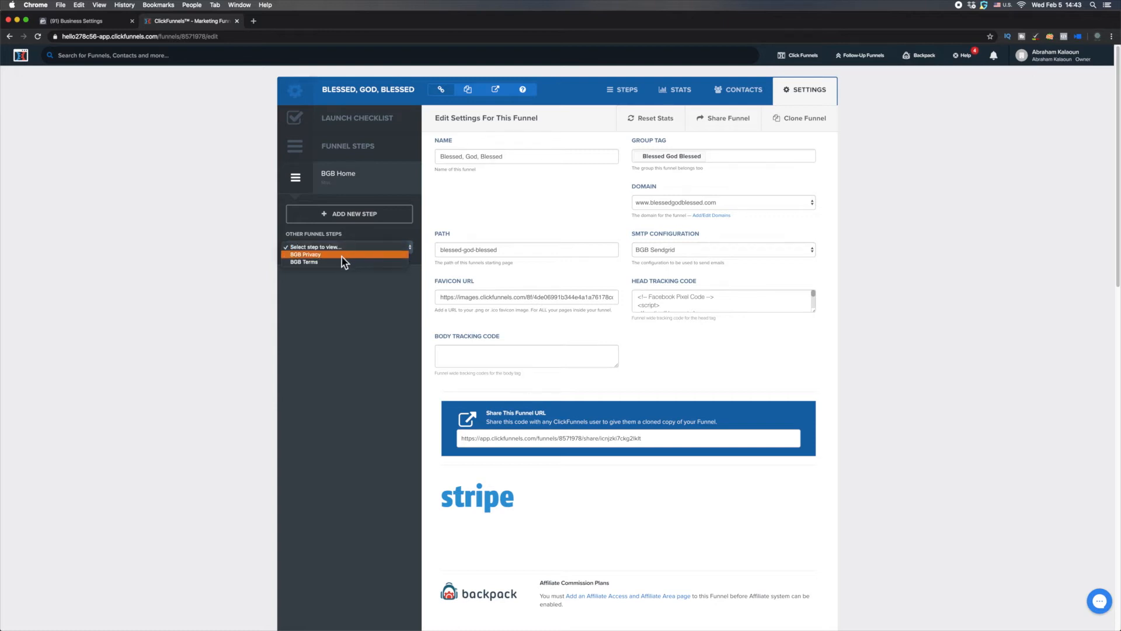
pyautogui.click(698, 327)
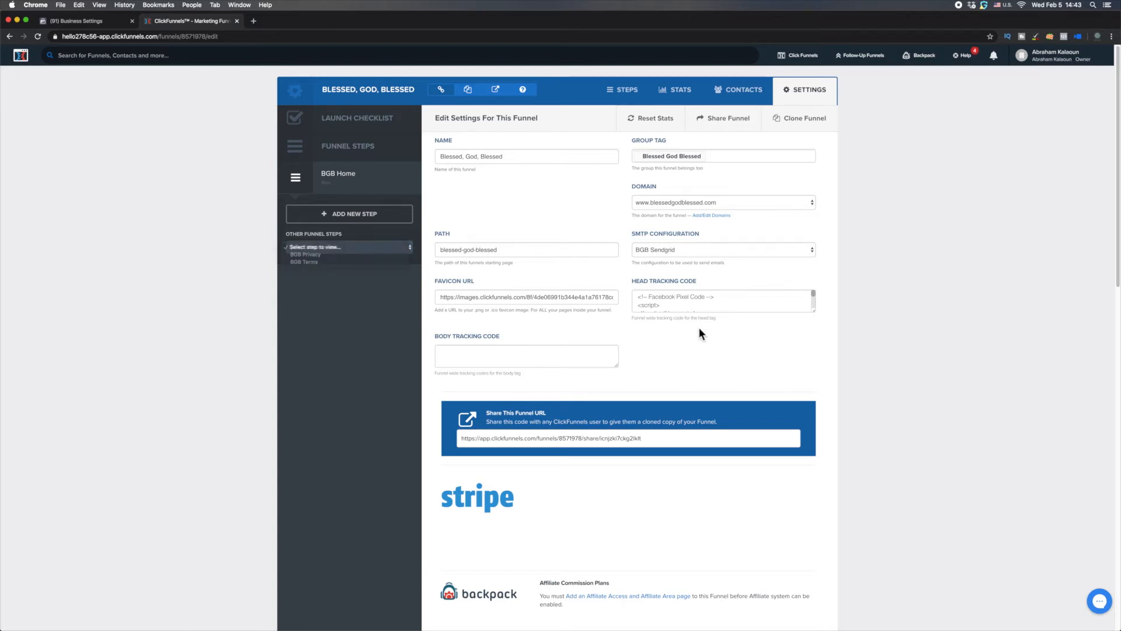
pyautogui.scroll(-3, 703, 304)
pyautogui.scroll(3, 700, 304)
pyautogui.scroll(-3, 696, 303)
pyautogui.scroll(3, 696, 303)
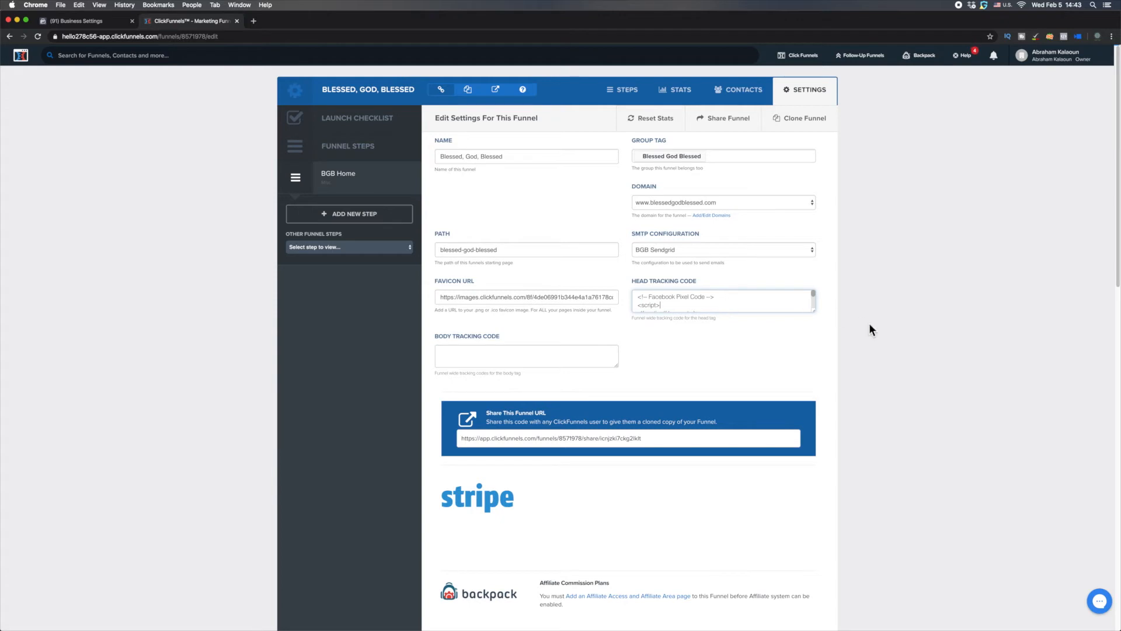
# - Save and update the funnel's settings
pyautogui.scroll(-15, 869, 325)
pyautogui.scroll(-2, 868, 330)
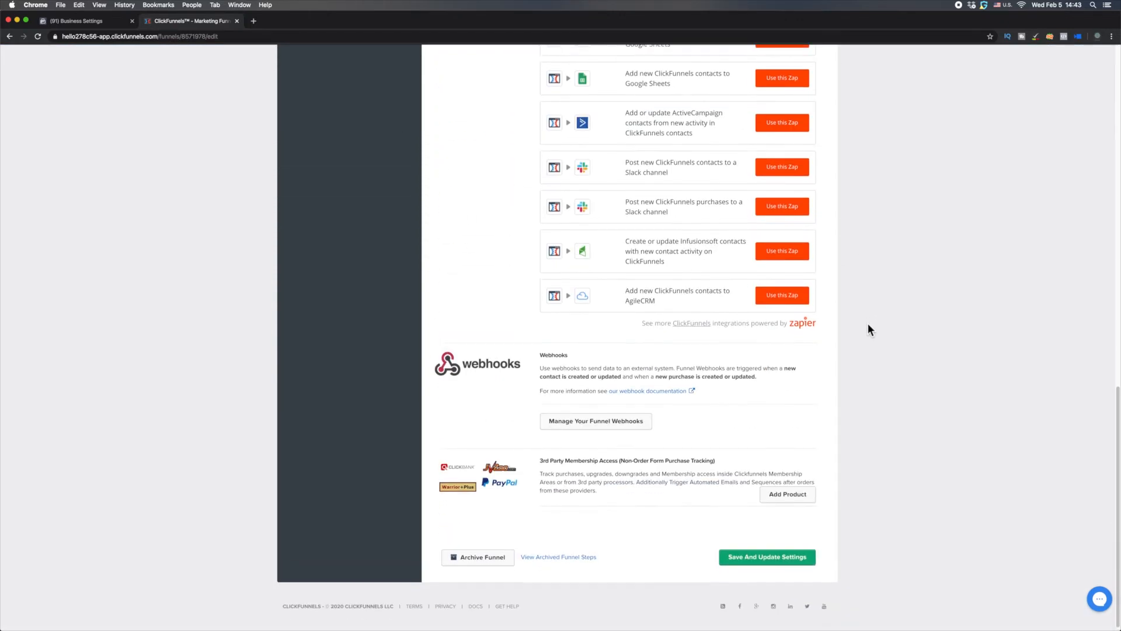
pyautogui.click(783, 559)
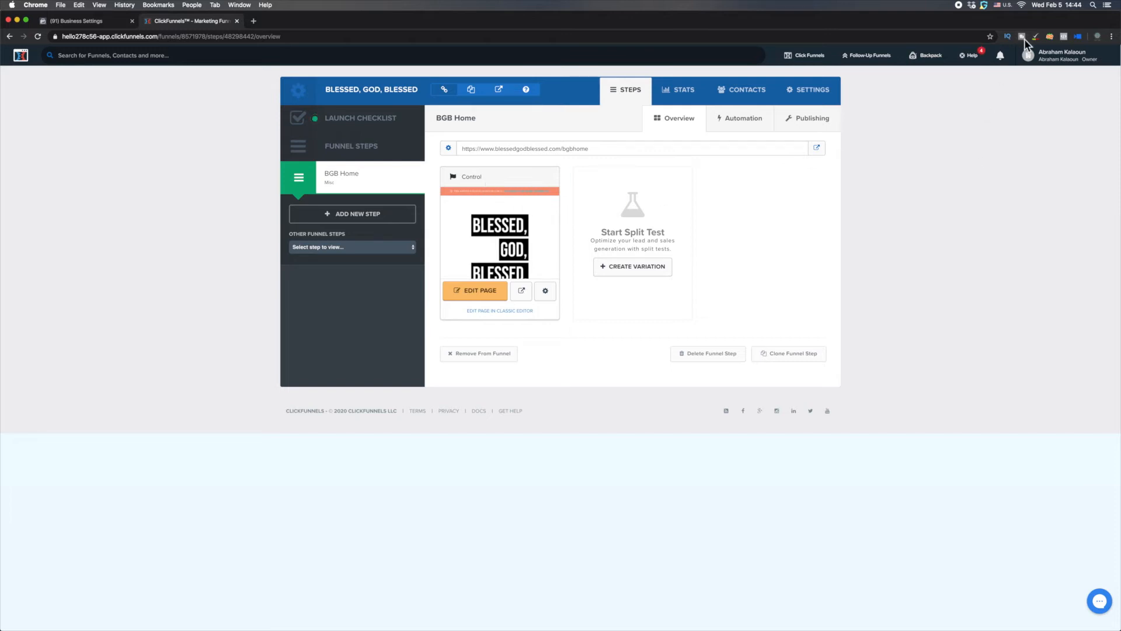
# - Inspect the live Blessed, God, Blessed home page with Facebook Pixel Helper, checking its pixel ID and PageView event details
pyautogui.click(1065, 36)
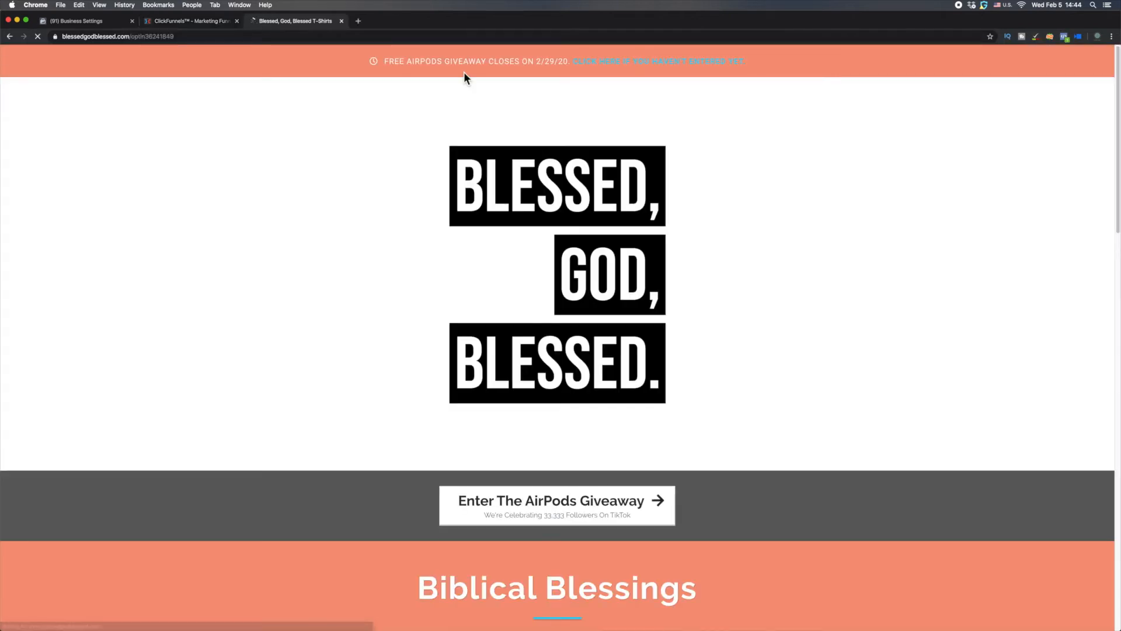
pyautogui.click(1065, 38)
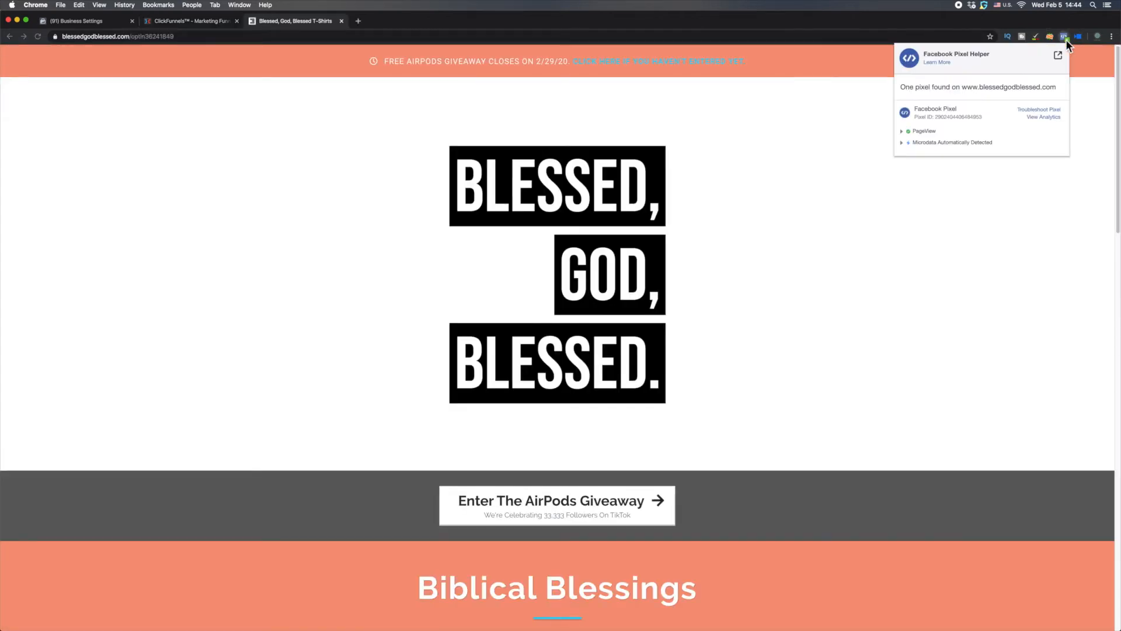
pyautogui.click(923, 134)
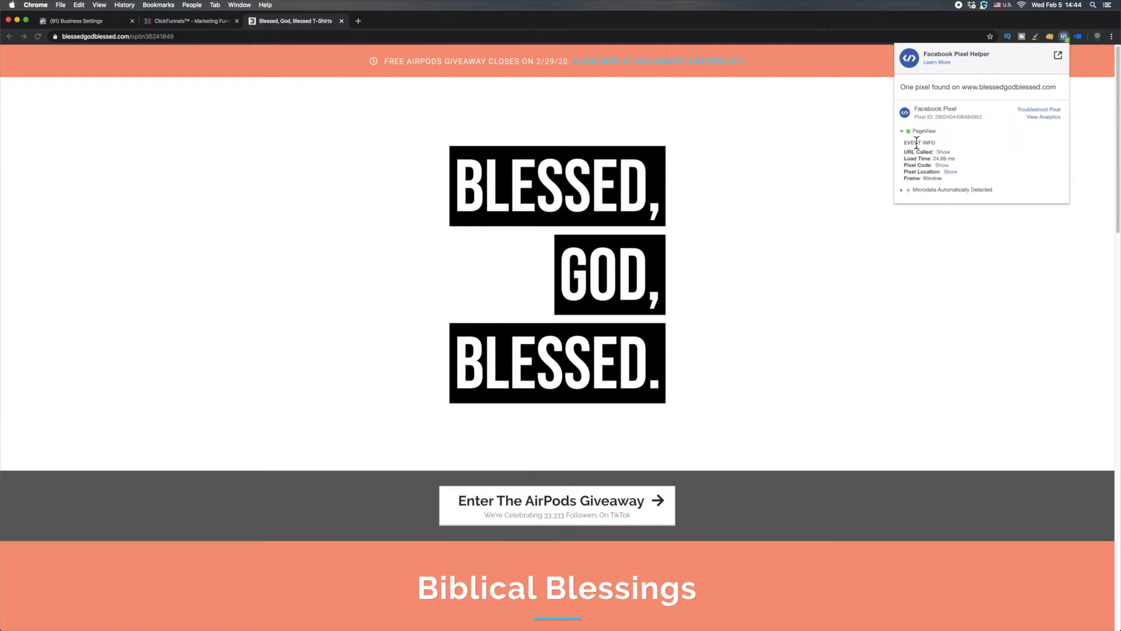
pyautogui.moveTo(916, 109); pyautogui.dragTo(979, 117)
pyautogui.click(984, 119)
pyautogui.click(1063, 37)
# - Open the AirPods giveaway page from the home page and inspect its pixel ID and PageView event with Facebook Pixel Helper
pyautogui.scroll(-15, 849, 168)
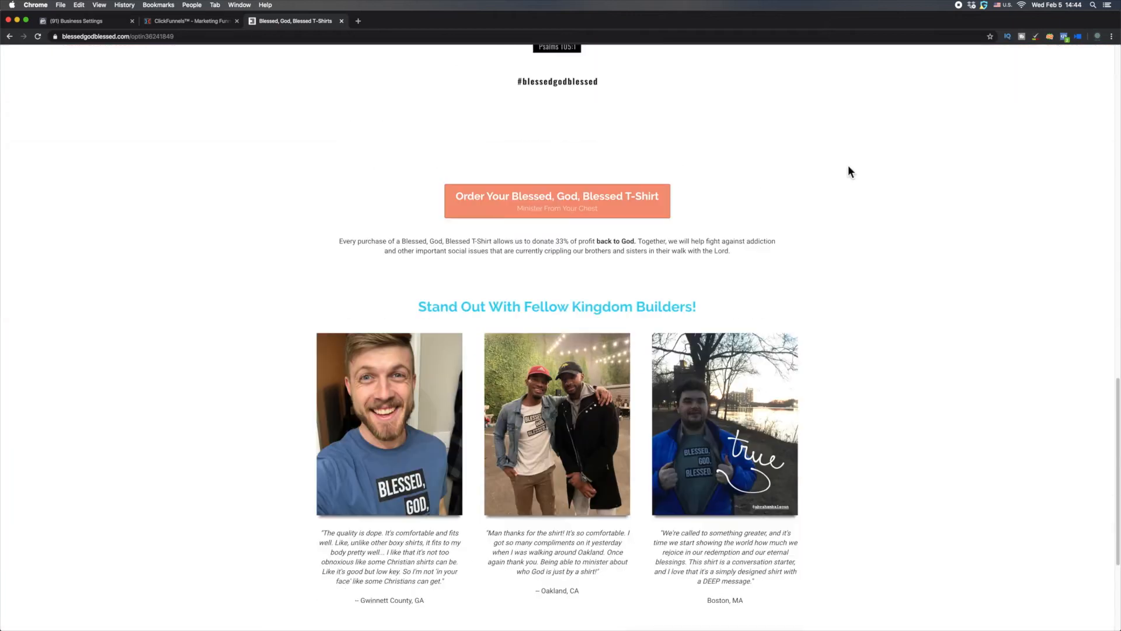
pyautogui.scroll(15, 849, 167)
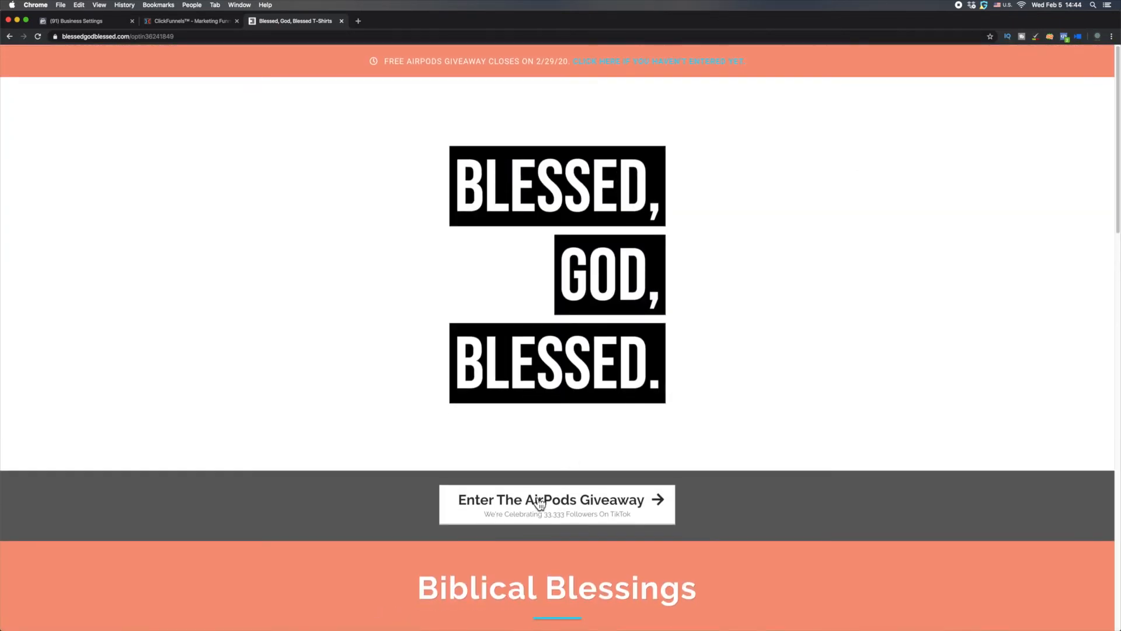
pyautogui.click(573, 515)
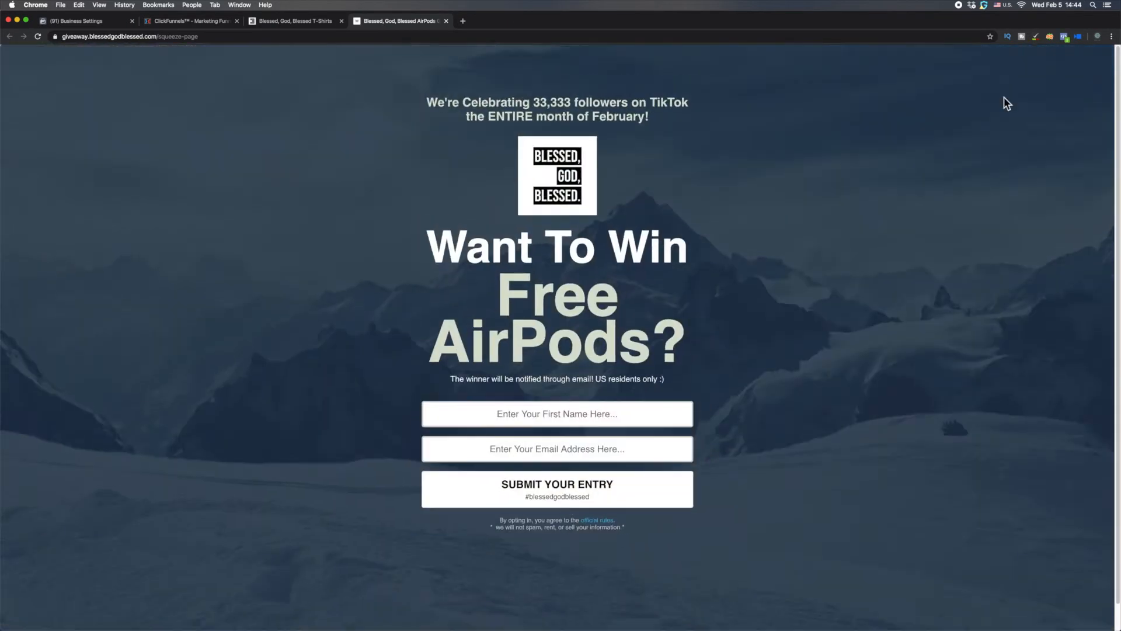
pyautogui.click(1064, 39)
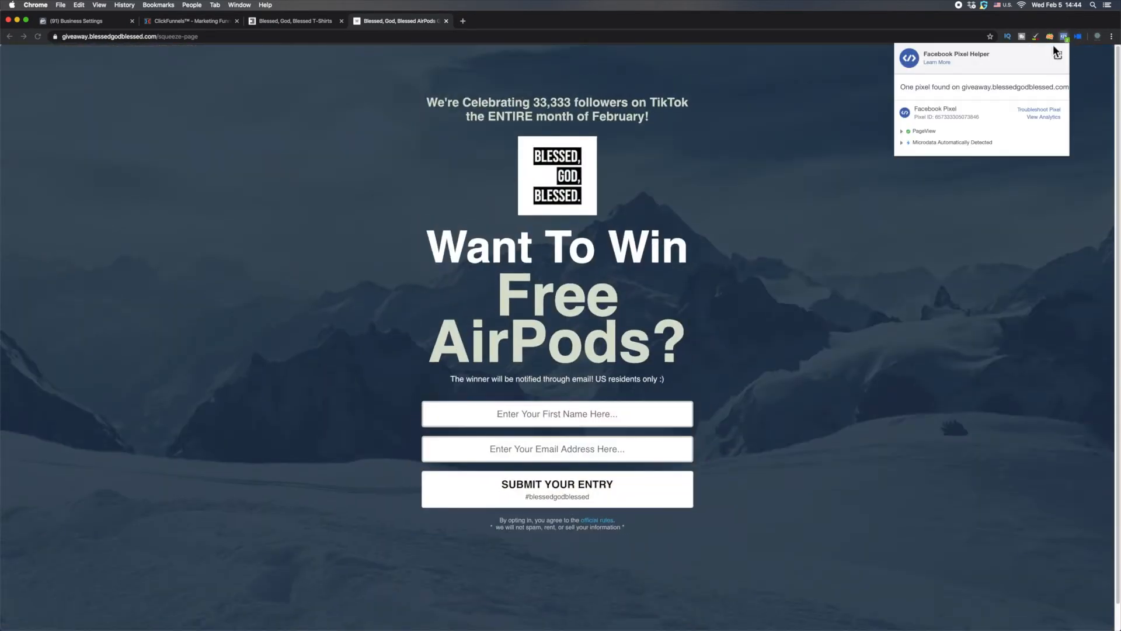
pyautogui.click(906, 133)
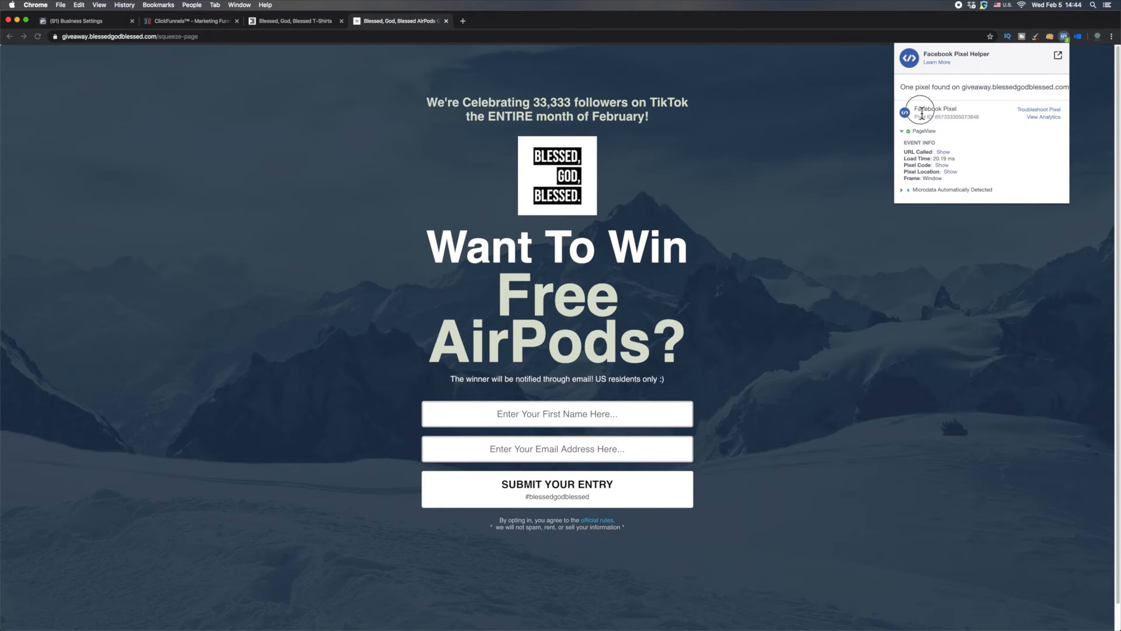
pyautogui.moveTo(916, 113); pyautogui.dragTo(976, 122)
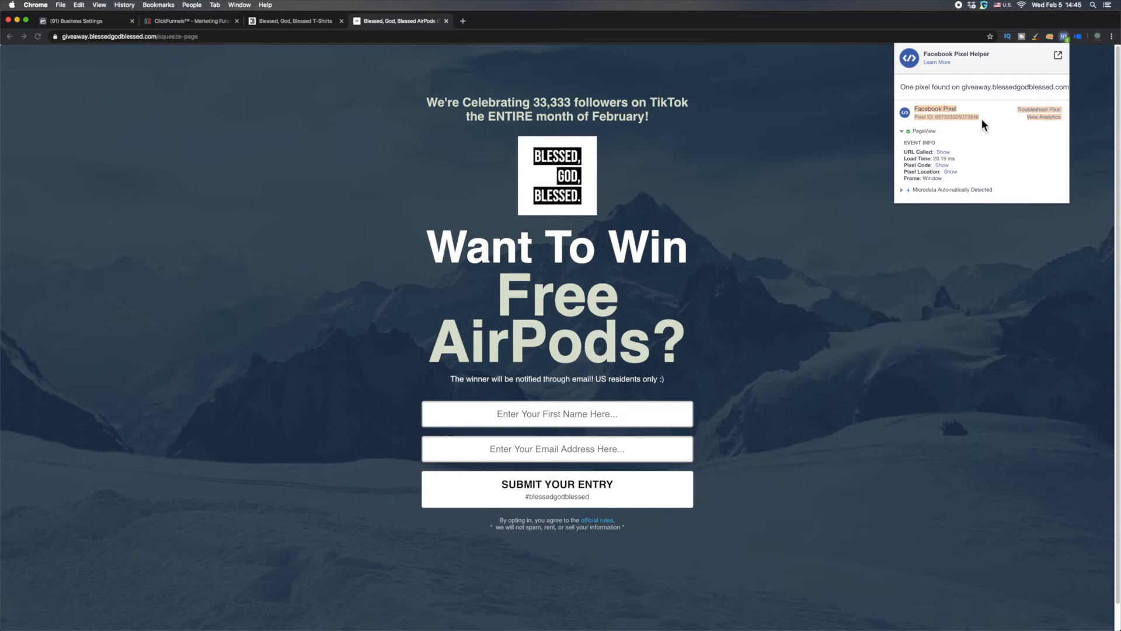
pyautogui.click(907, 135)
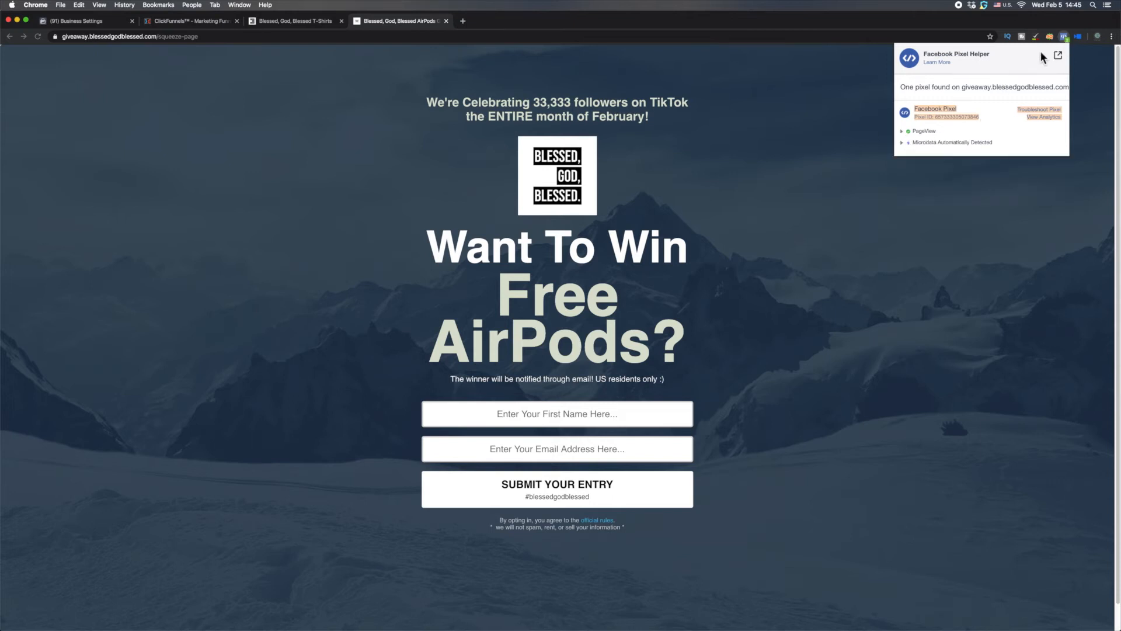
pyautogui.click(997, 59)
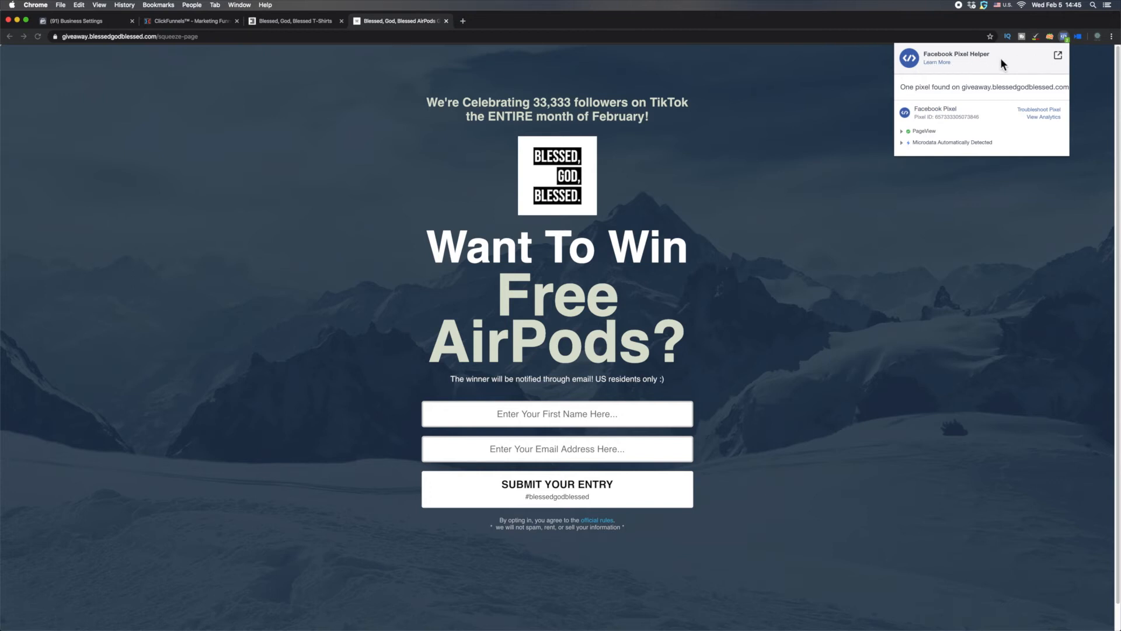
pyautogui.click(1066, 37)
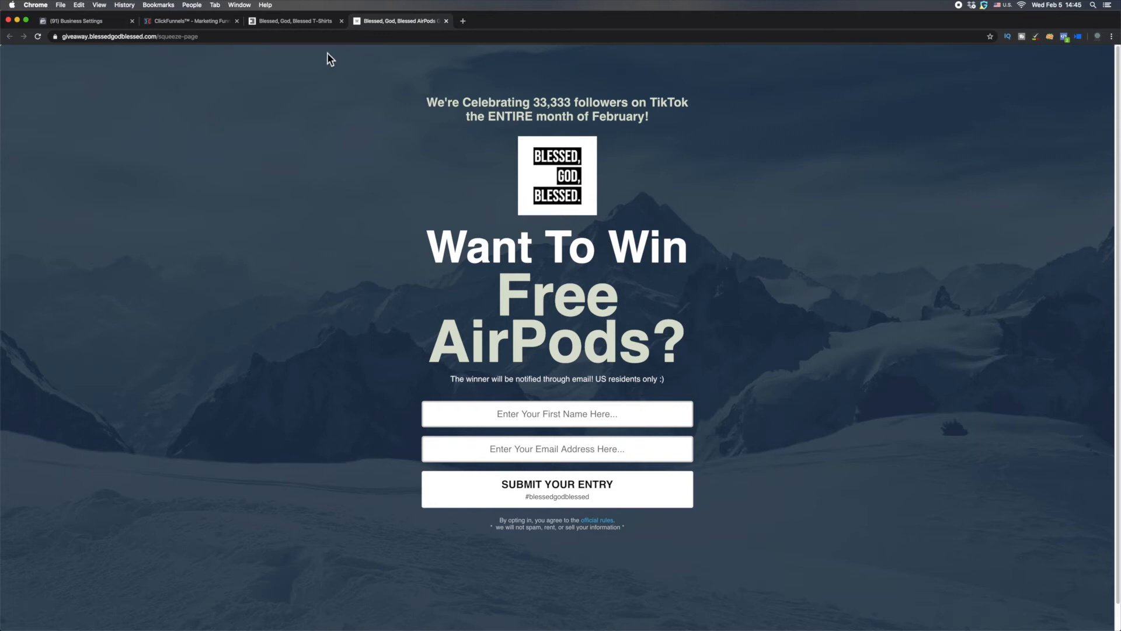
# - Return to the pixel installation in Facebook, continue to the event code stage and set the business category to Professional Services
pyautogui.click(266, 24)
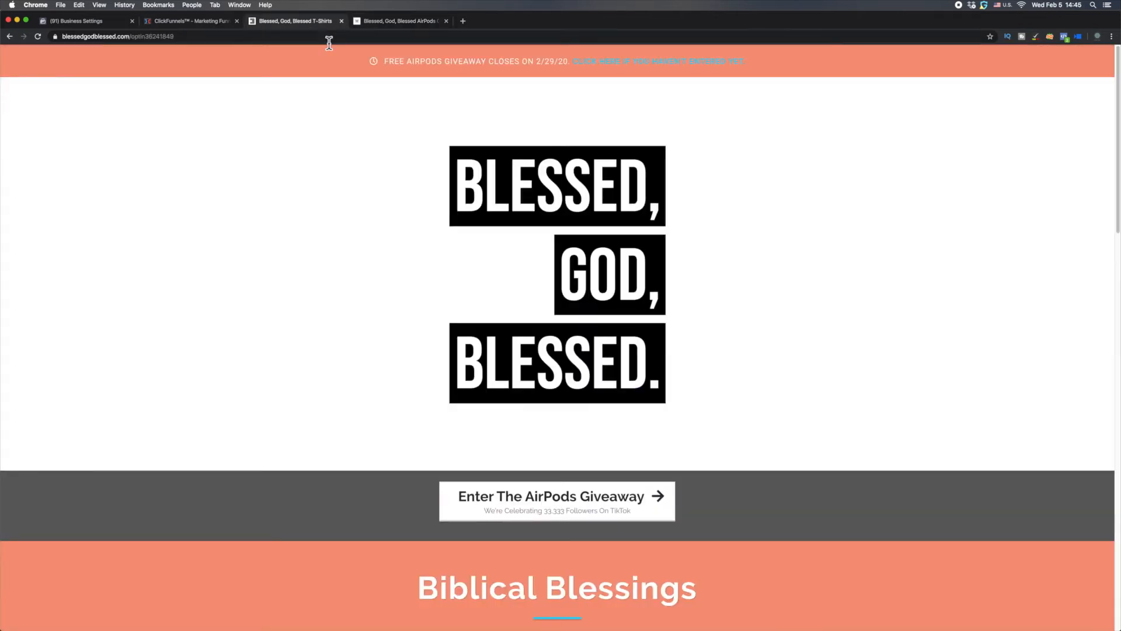
pyautogui.click(195, 23)
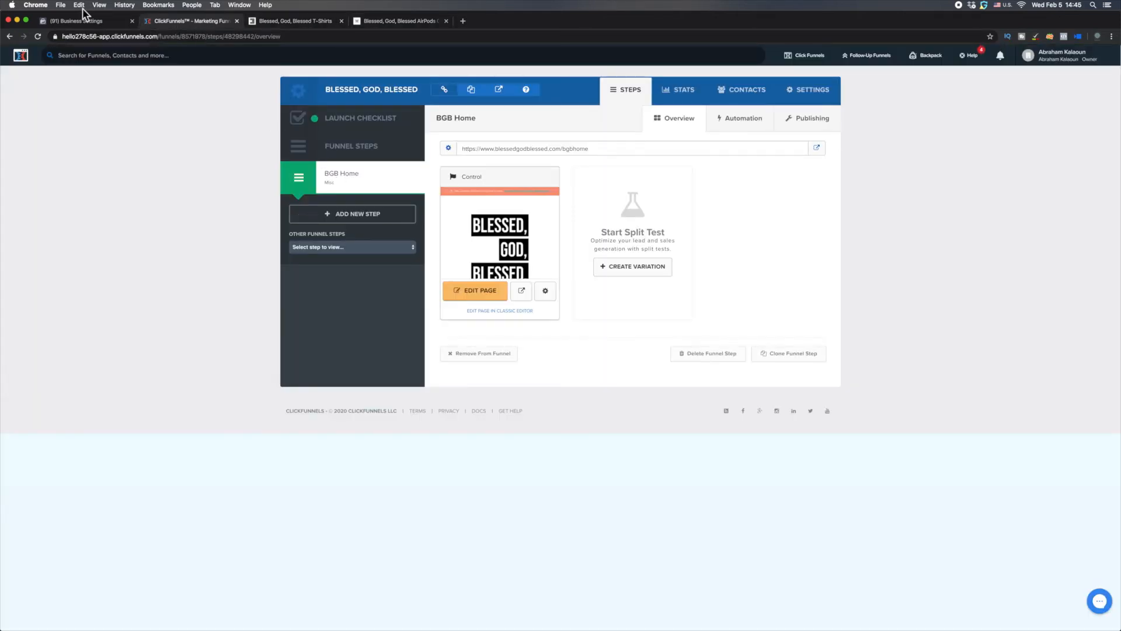
pyautogui.click(75, 23)
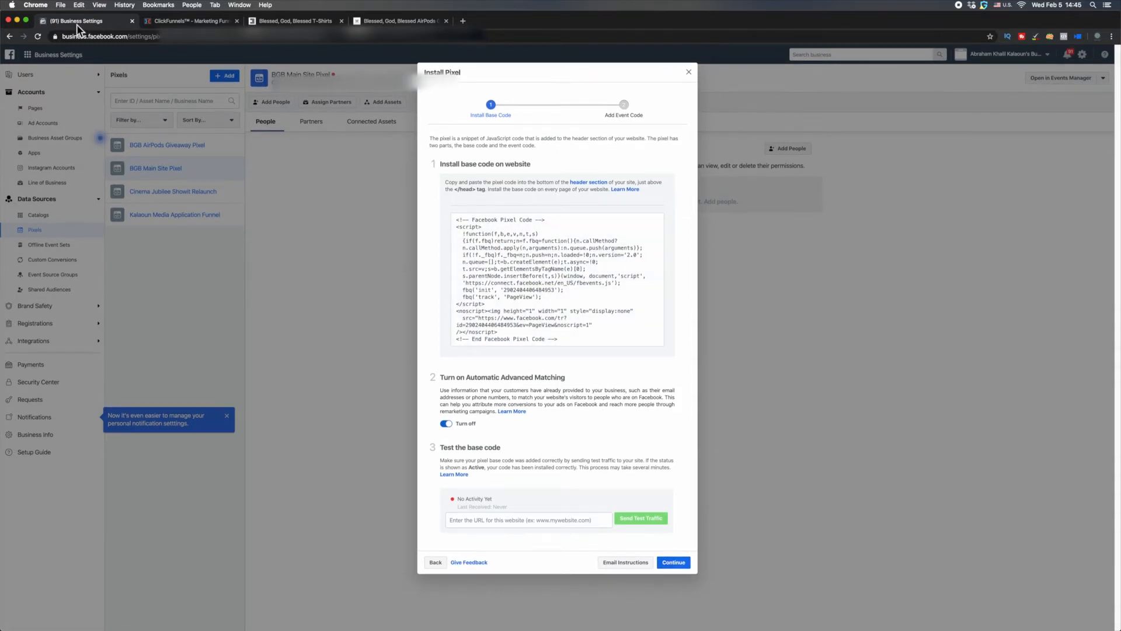
pyautogui.click(675, 564)
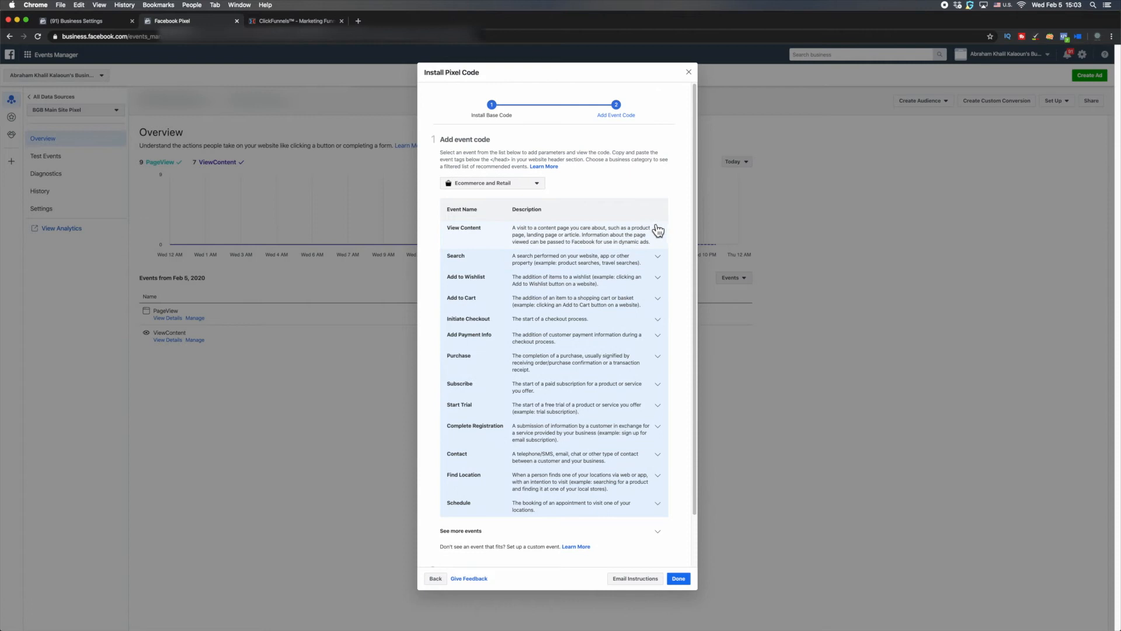
pyautogui.click(519, 185)
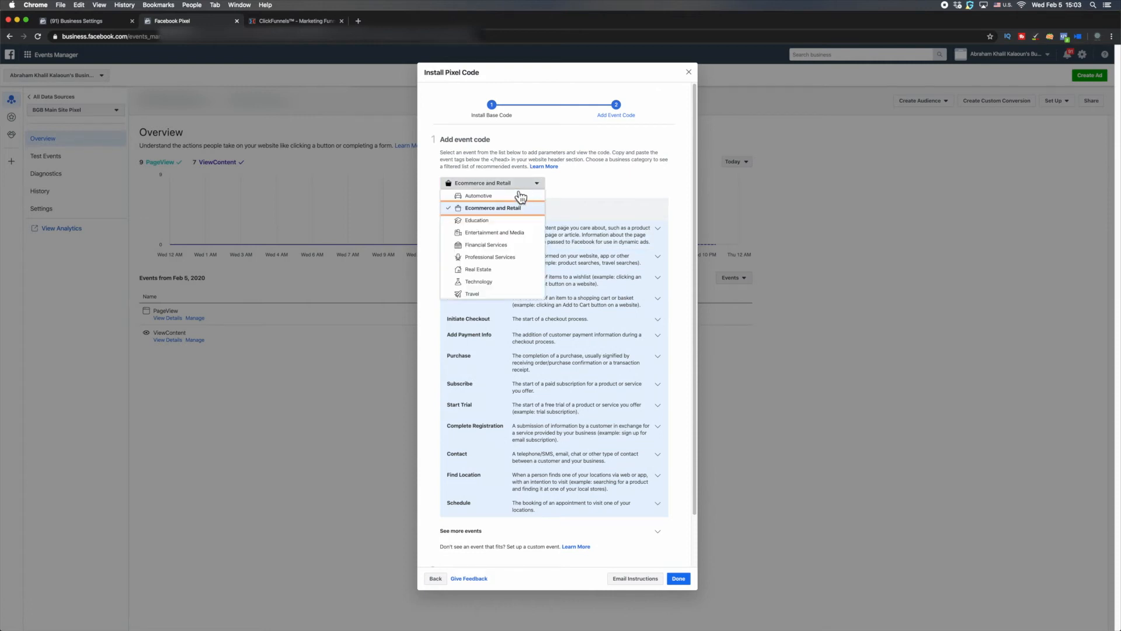
pyautogui.click(520, 257)
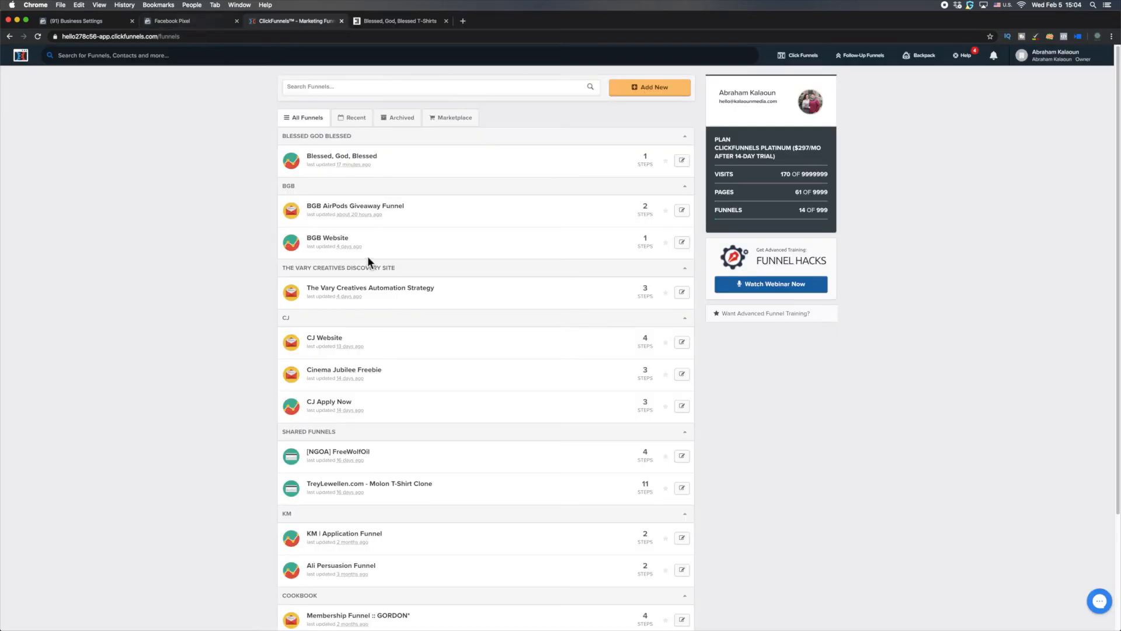
# - Open the CJ Apply Now funnel's settings in ClickFunnels and examine its head tracking code from start to end
pyautogui.click(342, 405)
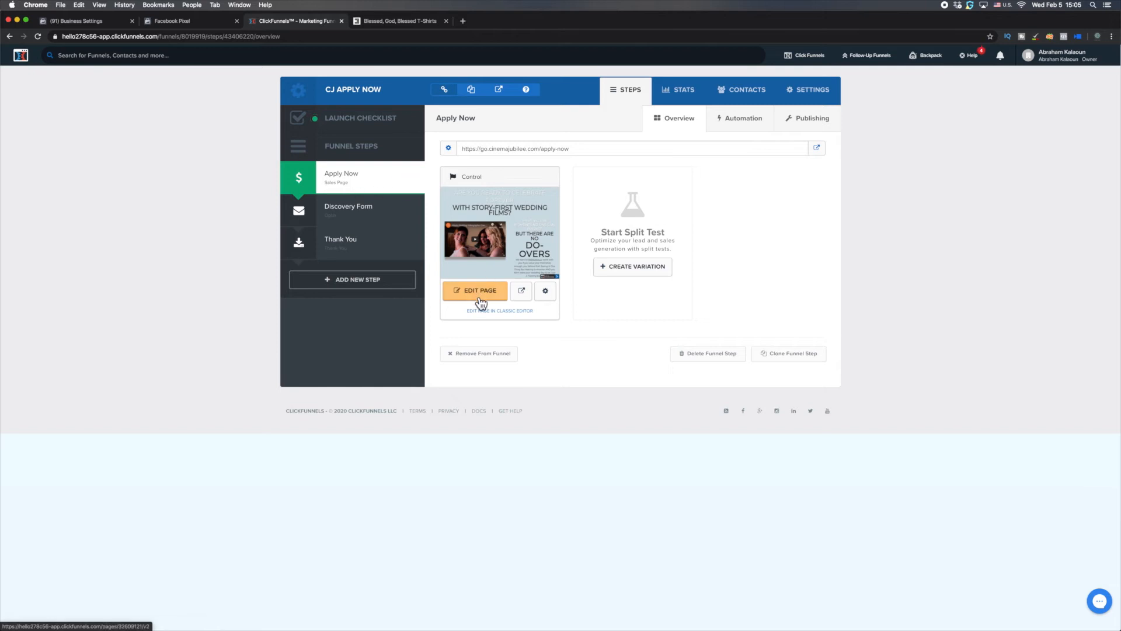
pyautogui.click(764, 128)
pyautogui.click(814, 100)
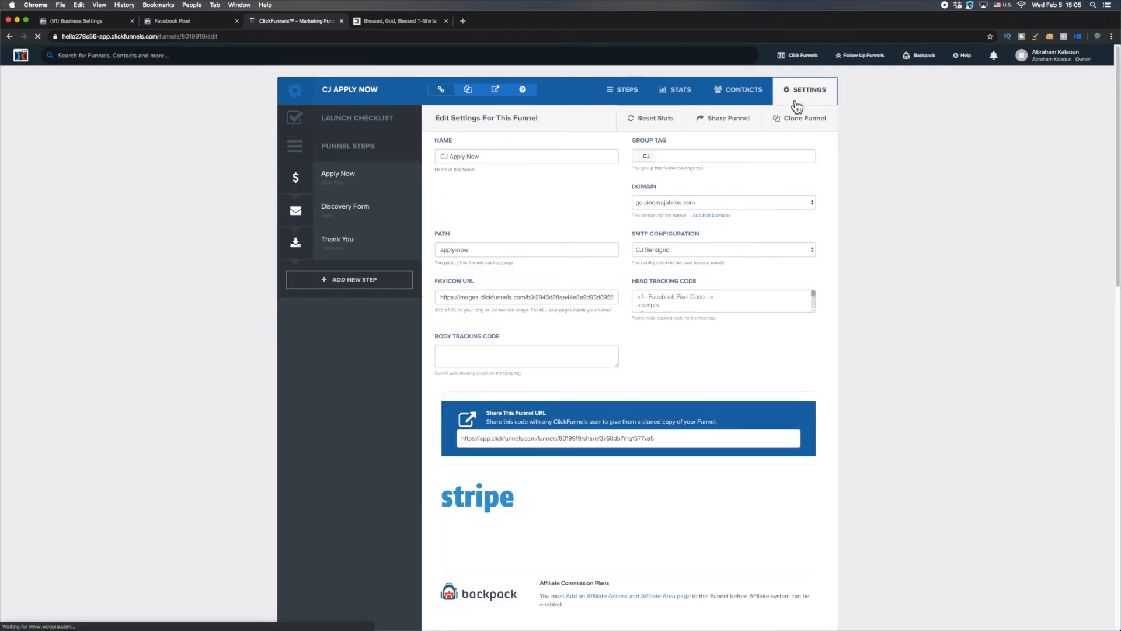
pyautogui.scroll(-5, 719, 307)
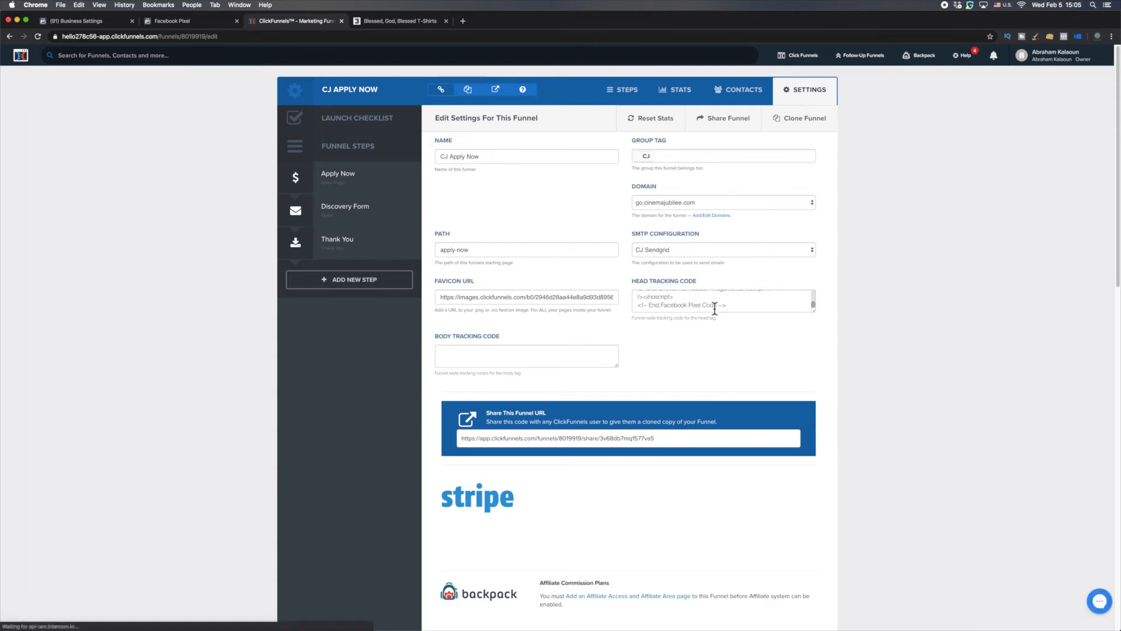
pyautogui.scroll(5, 715, 309)
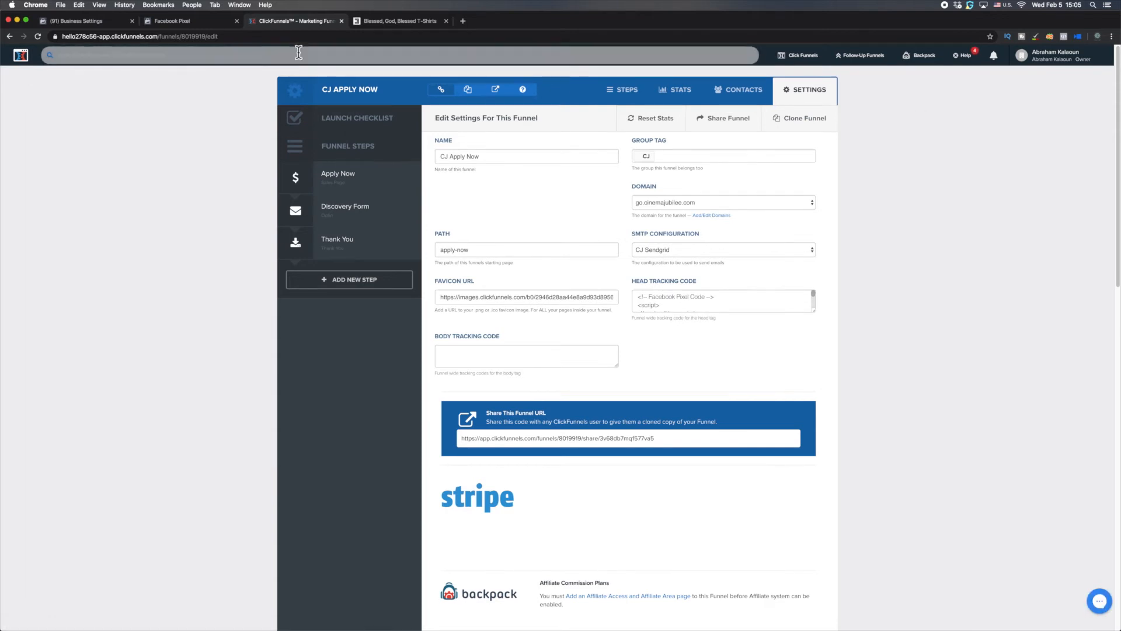
# - Inspect the events on the Blessed, God, Blessed home page with Facebook Pixel Helper, checking the PageView details
pyautogui.click(373, 22)
pyautogui.click(1064, 37)
pyautogui.click(900, 131)
pyautogui.click(899, 132)
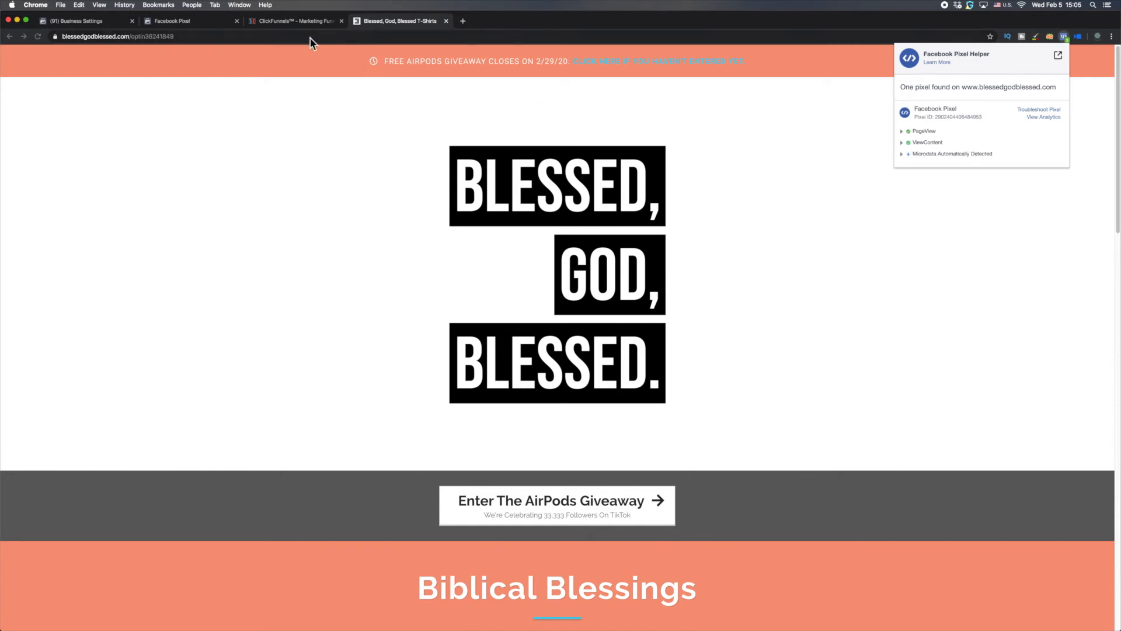
# - Open the live Apply Now page from the CJ Apply Now funnel and inspect its Lead event with Facebook Pixel Helper
pyautogui.click(304, 21)
pyautogui.click(376, 178)
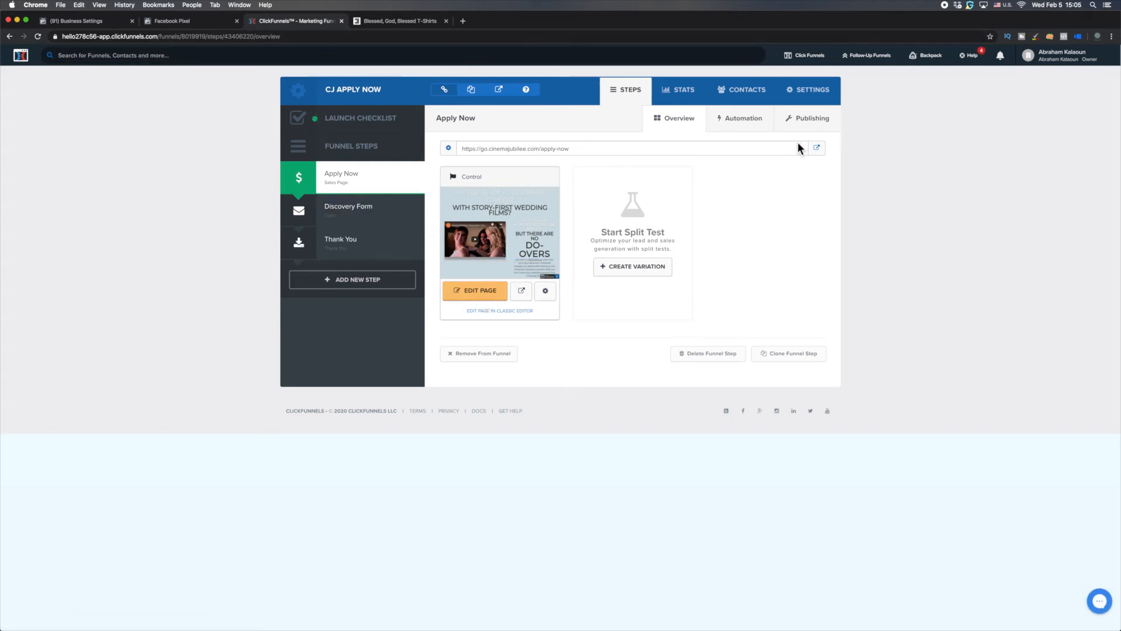
pyautogui.click(817, 149)
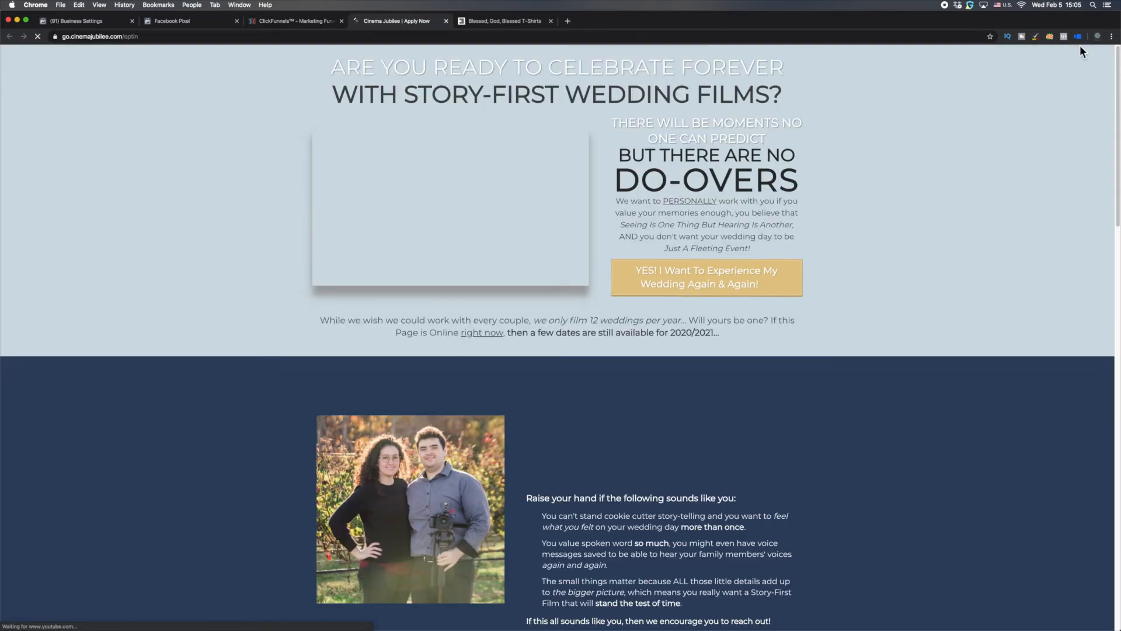
pyautogui.click(1064, 37)
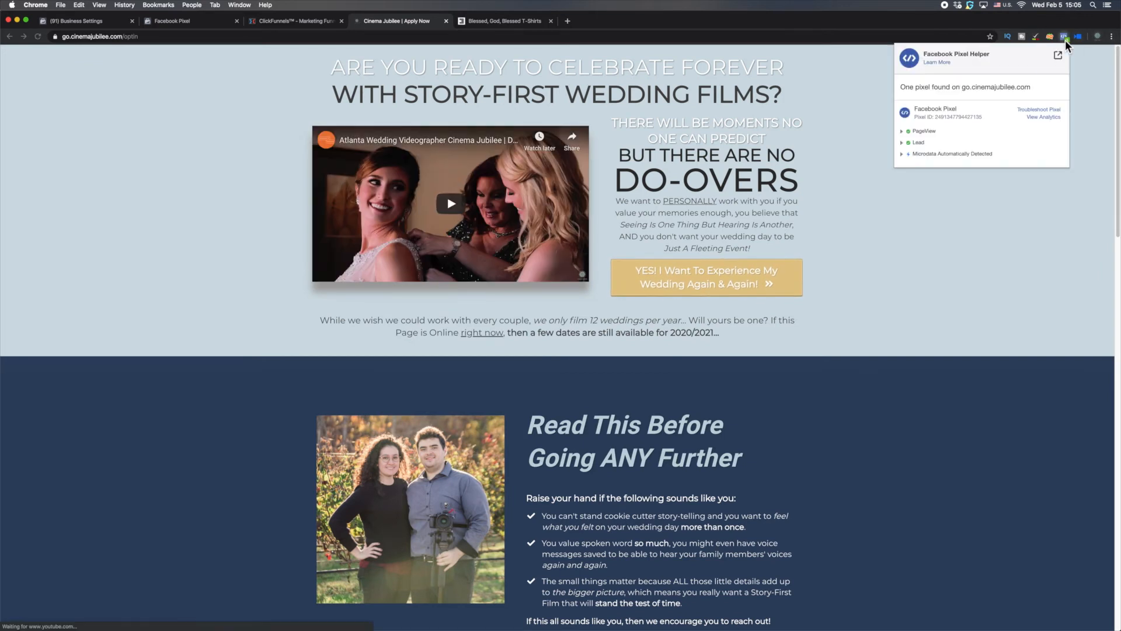
pyautogui.click(912, 141)
pyautogui.click(915, 142)
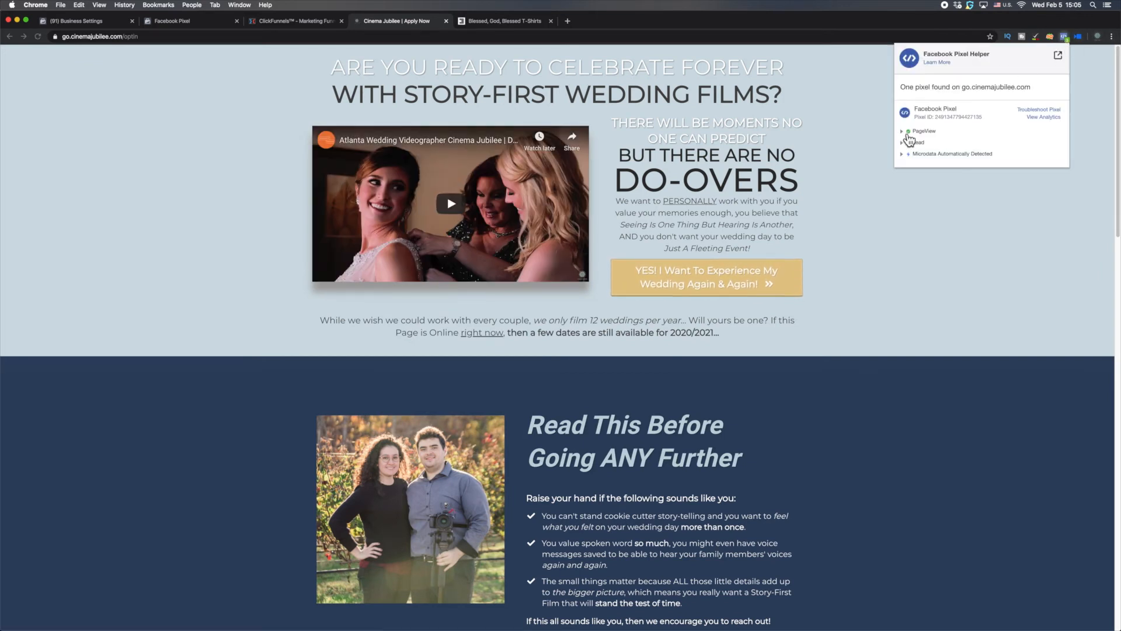
pyautogui.click(912, 143)
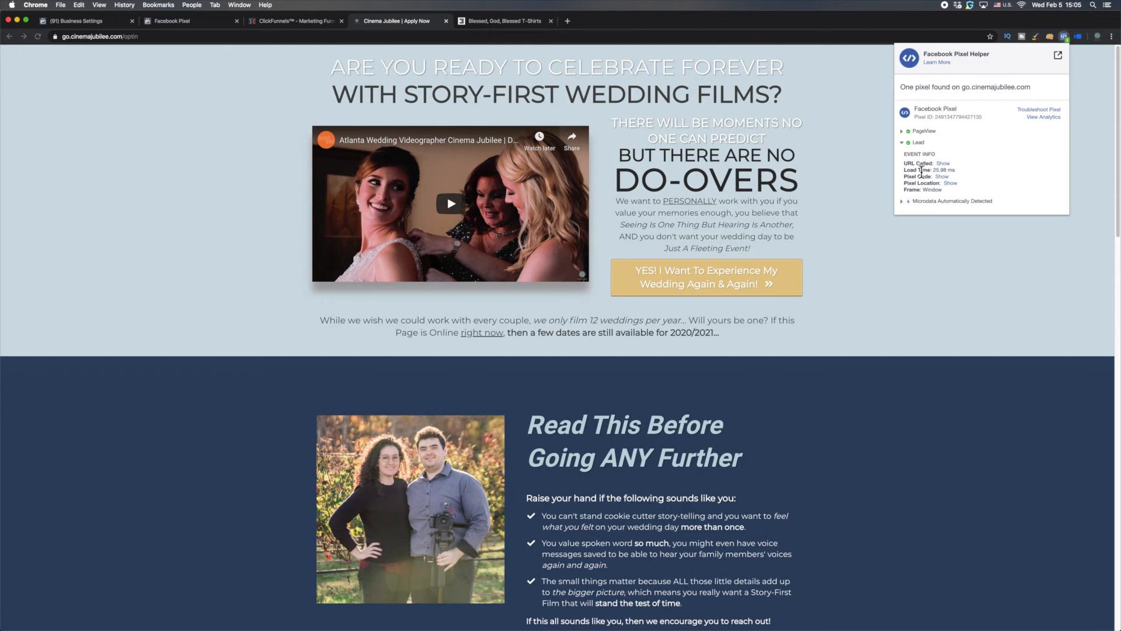
# - Review the Lead event's code options in the Facebook pixel event list, then collapse them
pyautogui.click(193, 21)
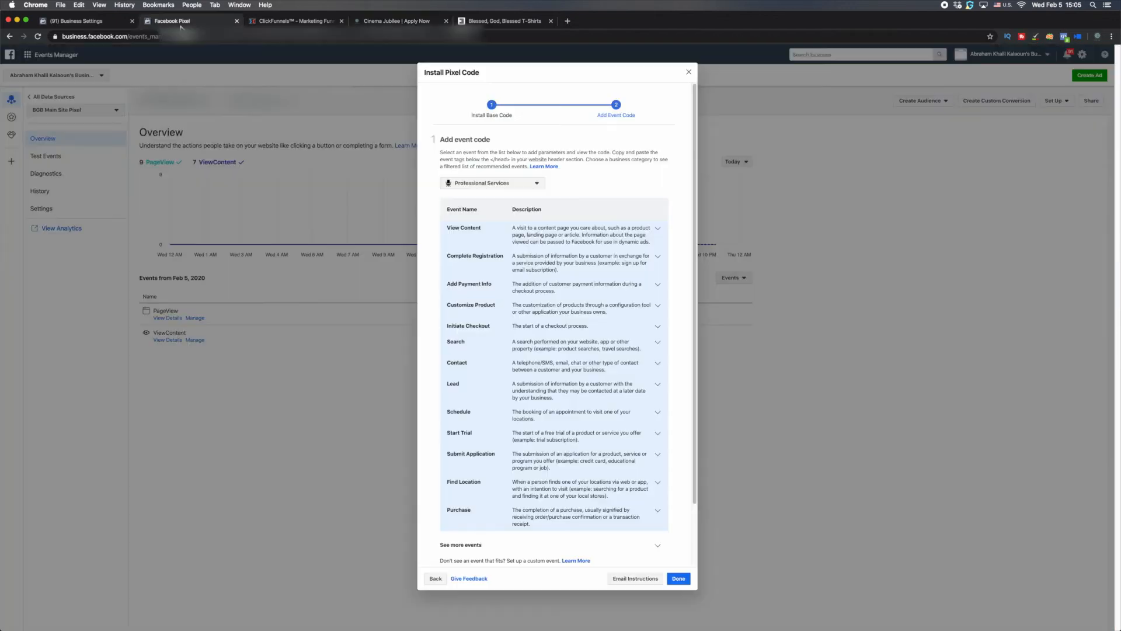
pyautogui.click(498, 398)
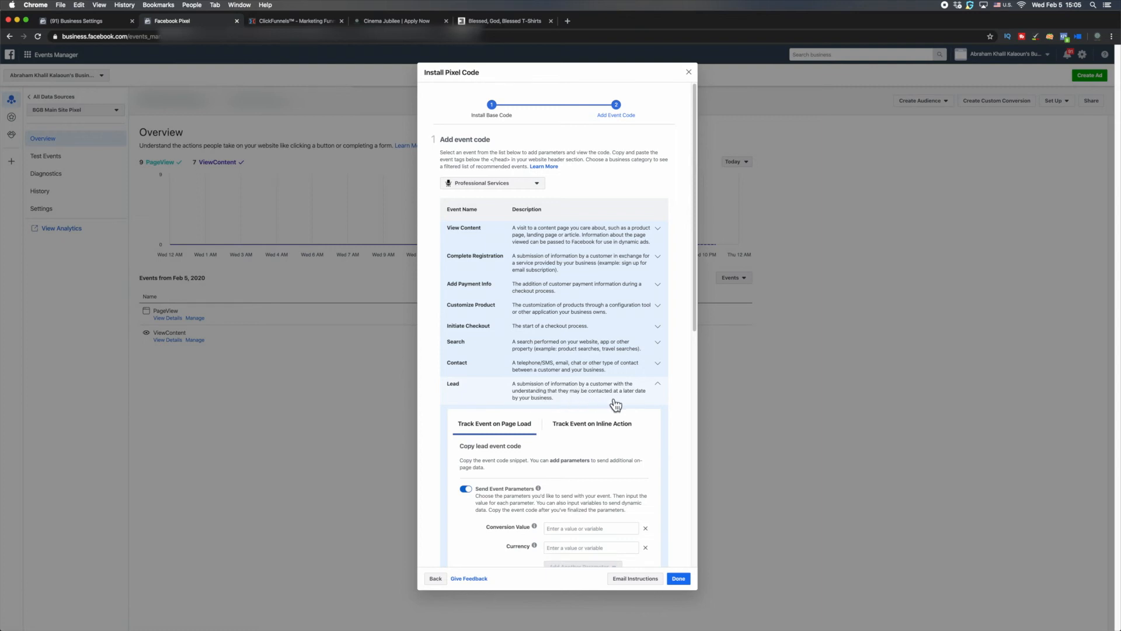
pyautogui.click(663, 394)
# - Look through the Cinema Jubilee Apply Now page and begin the application to reach the Wedding Cinema Discovery Form
pyautogui.click(387, 21)
pyautogui.scroll(-20, 657, 196)
pyautogui.scroll(20, 658, 196)
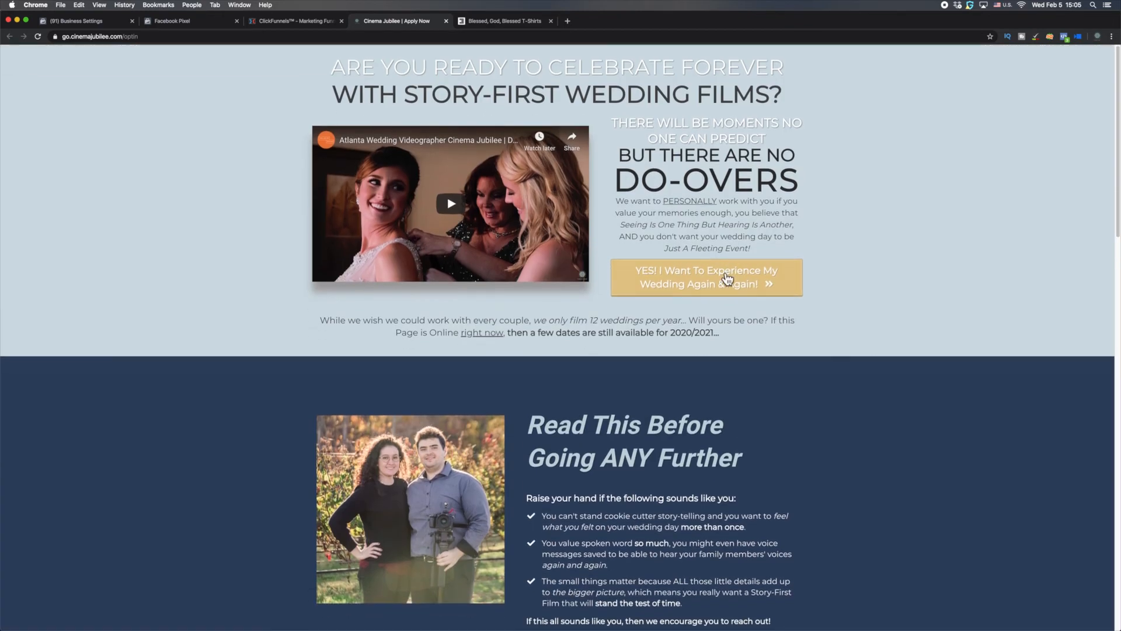
pyautogui.click(707, 277)
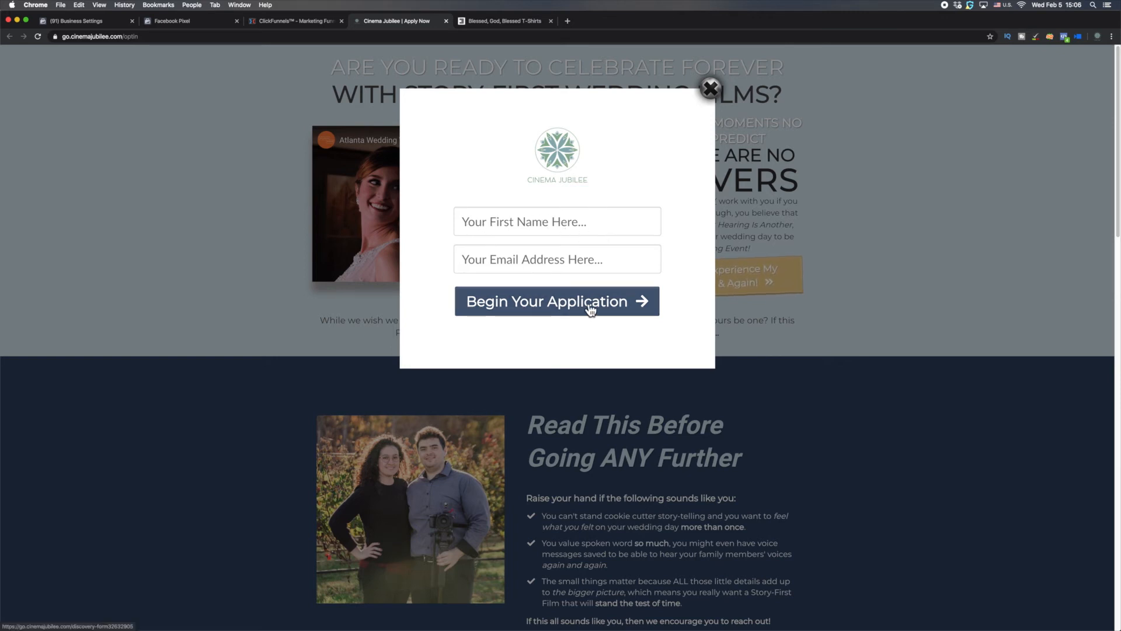
pyautogui.click(612, 313)
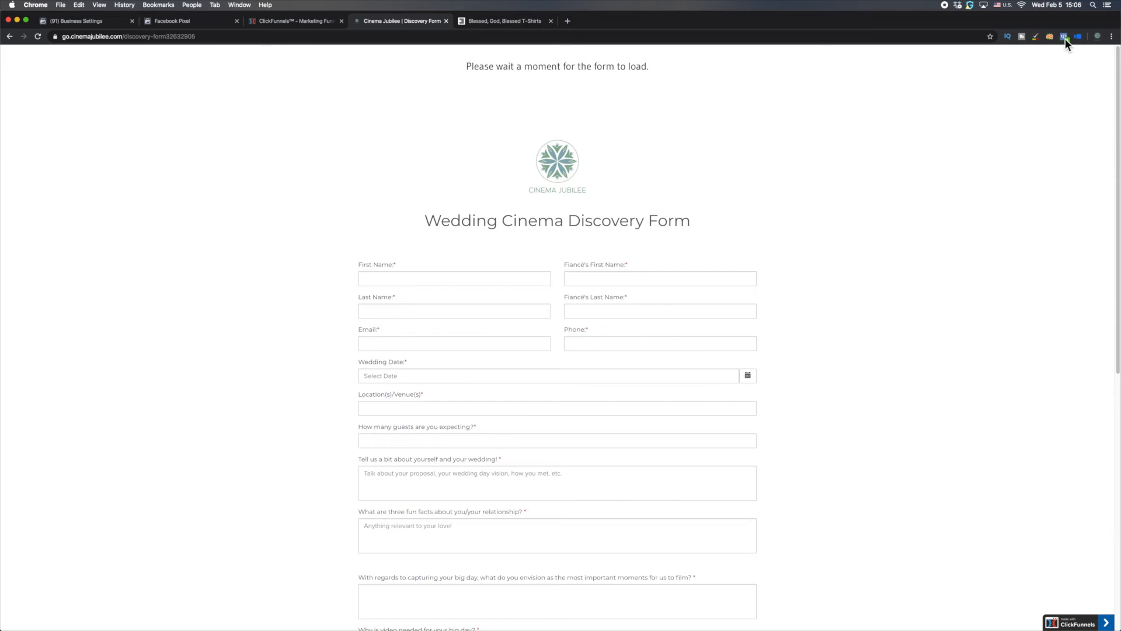
# - Inspect the discovery form page with Facebook Pixel Helper and expand the SubmitApplication event details
pyautogui.click(1064, 37)
pyautogui.click(908, 150)
pyautogui.click(908, 154)
pyautogui.click(908, 158)
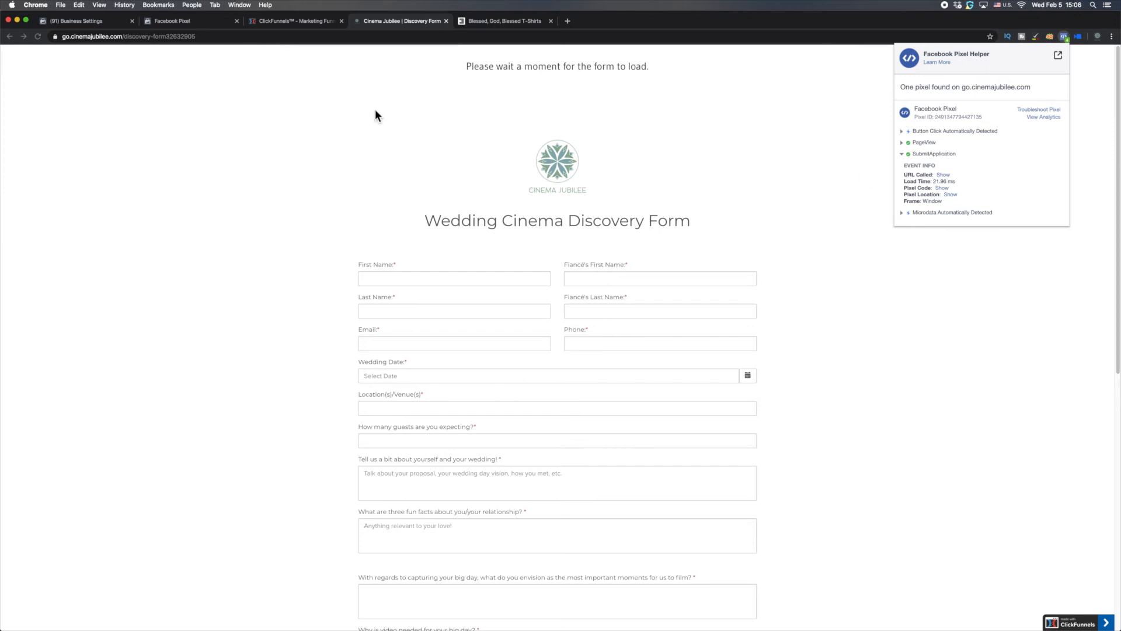
# - Review the Submit Application event code in the Facebook pixel event list and collapse it again
pyautogui.click(200, 24)
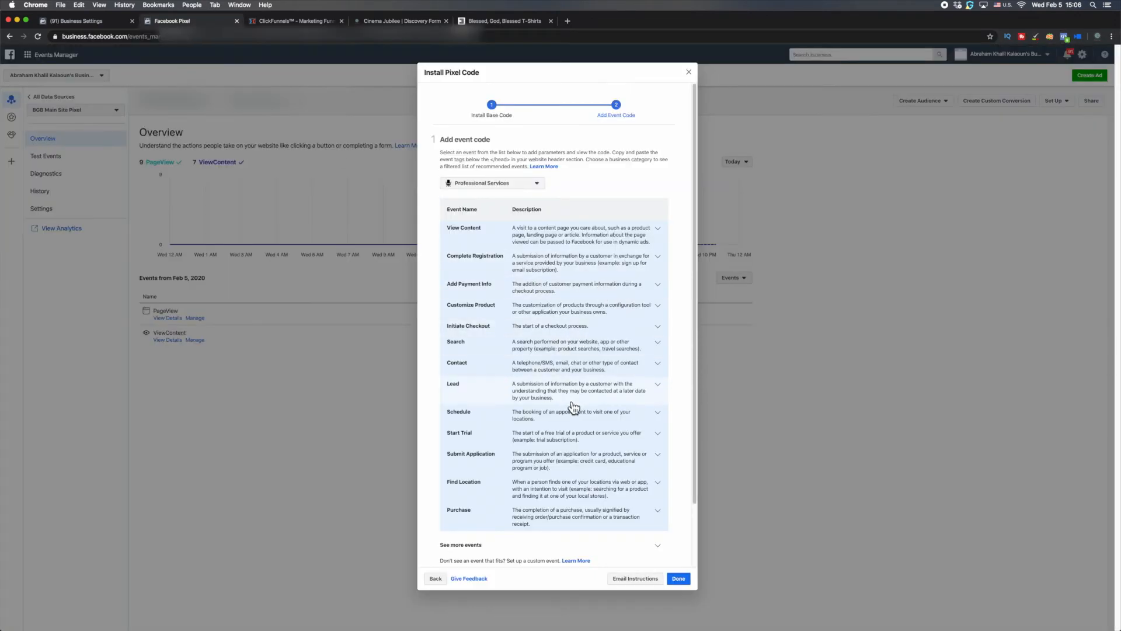
pyautogui.scroll(-3, 577, 407)
pyautogui.click(625, 400)
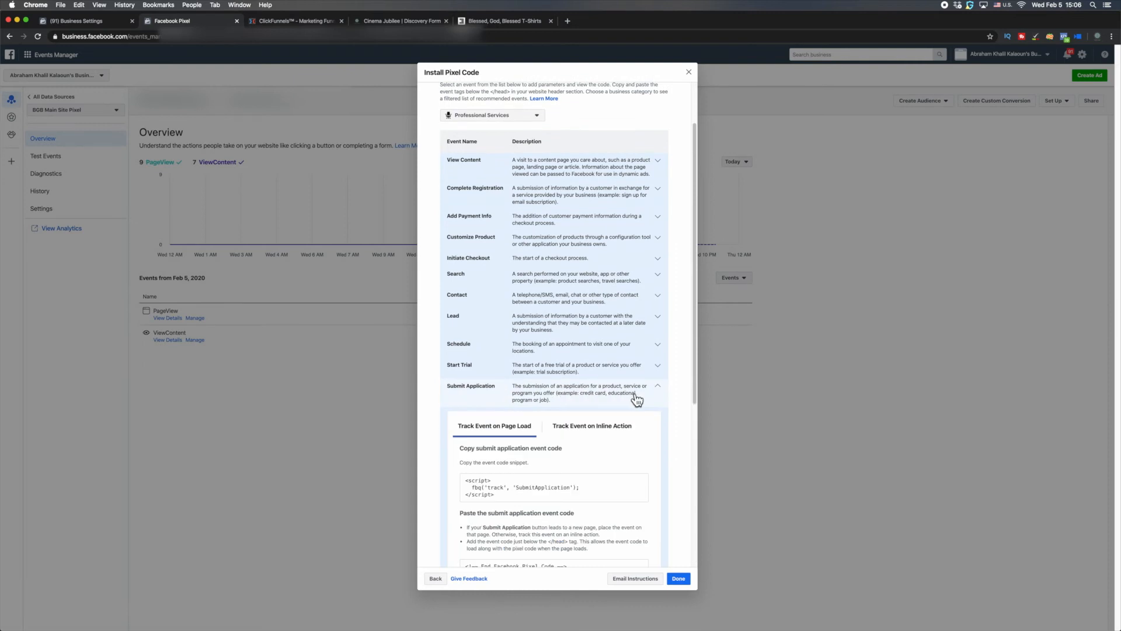
pyautogui.click(609, 401)
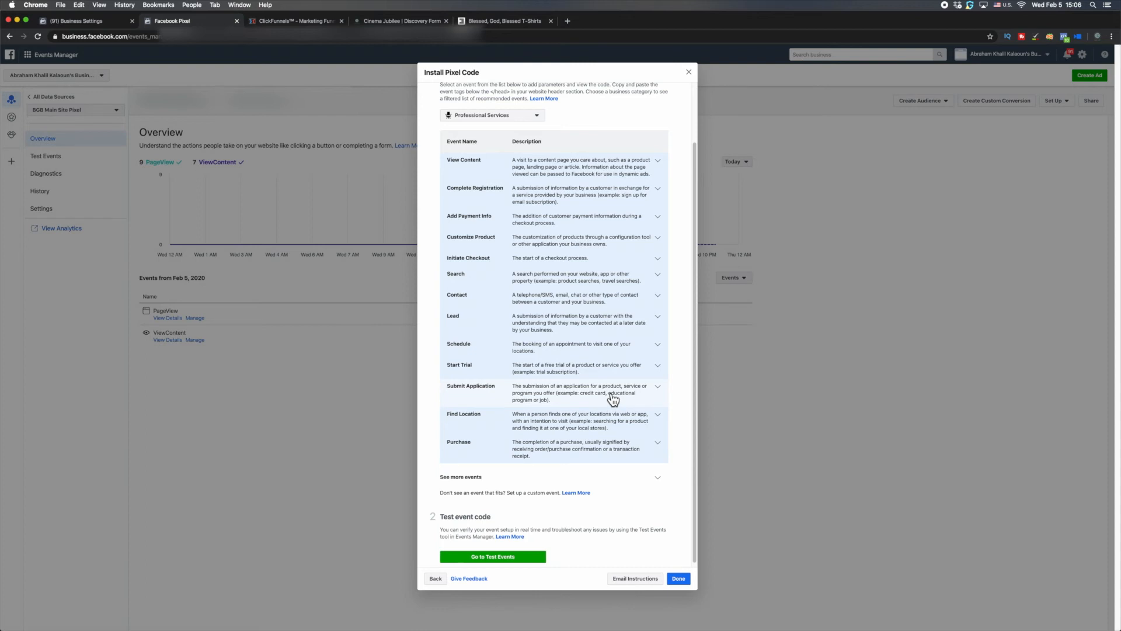
pyautogui.scroll(2, 604, 362)
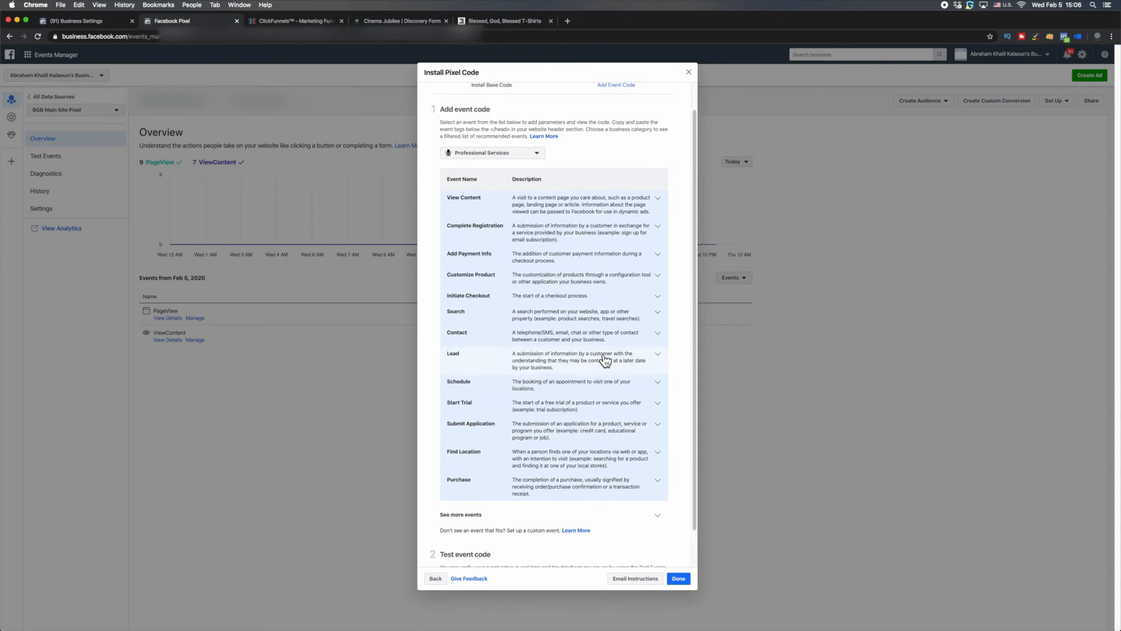
# - Go back to the live Apply Now page, look through it and check its PageView and Lead events with Facebook Pixel Helper
pyautogui.click(301, 22)
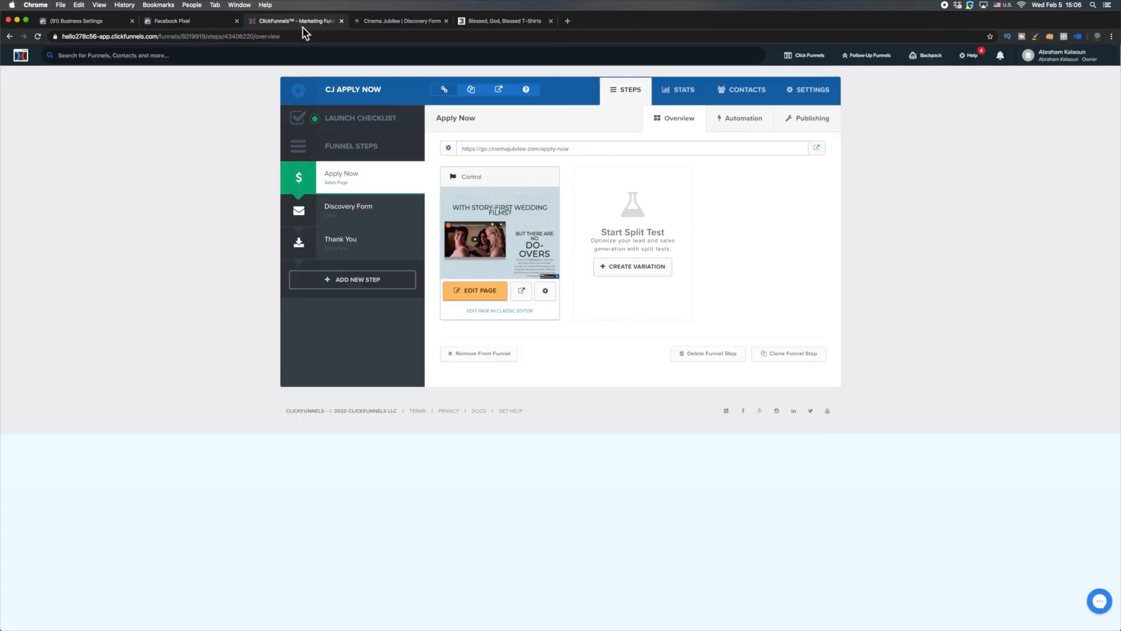
pyautogui.click(401, 22)
pyautogui.click(10, 37)
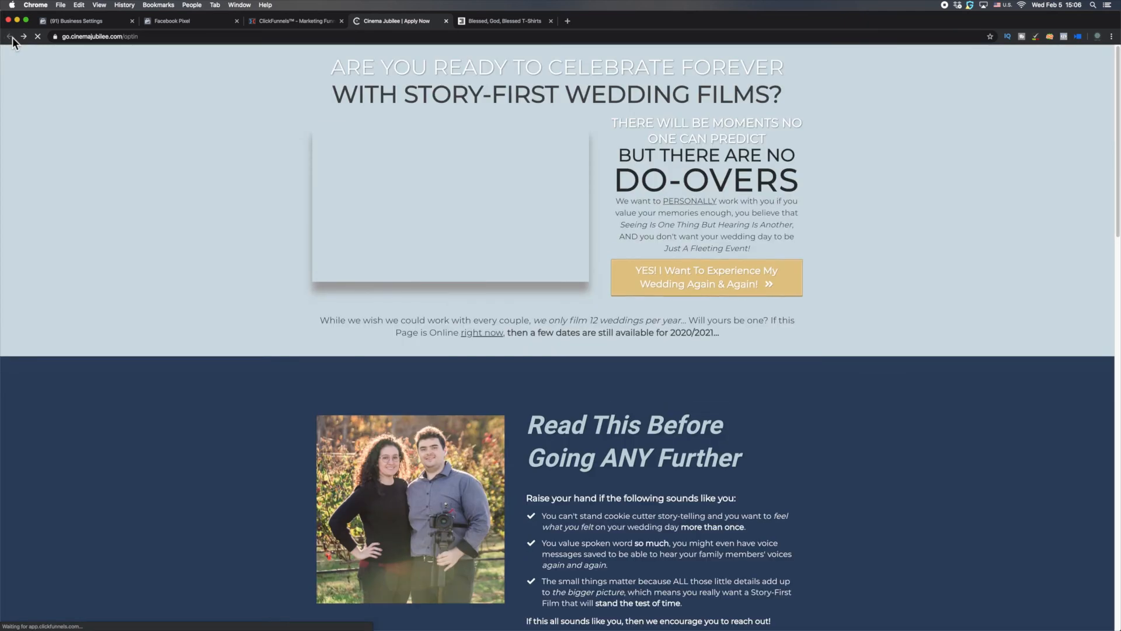
pyautogui.scroll(-15, 610, 338)
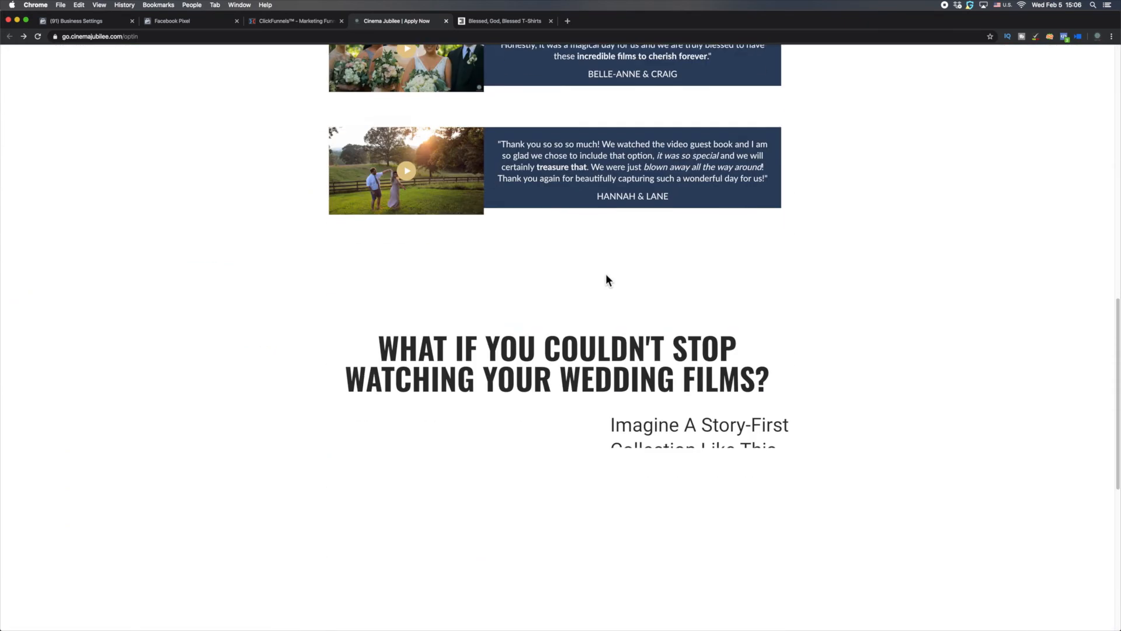
pyautogui.scroll(15, 569, 125)
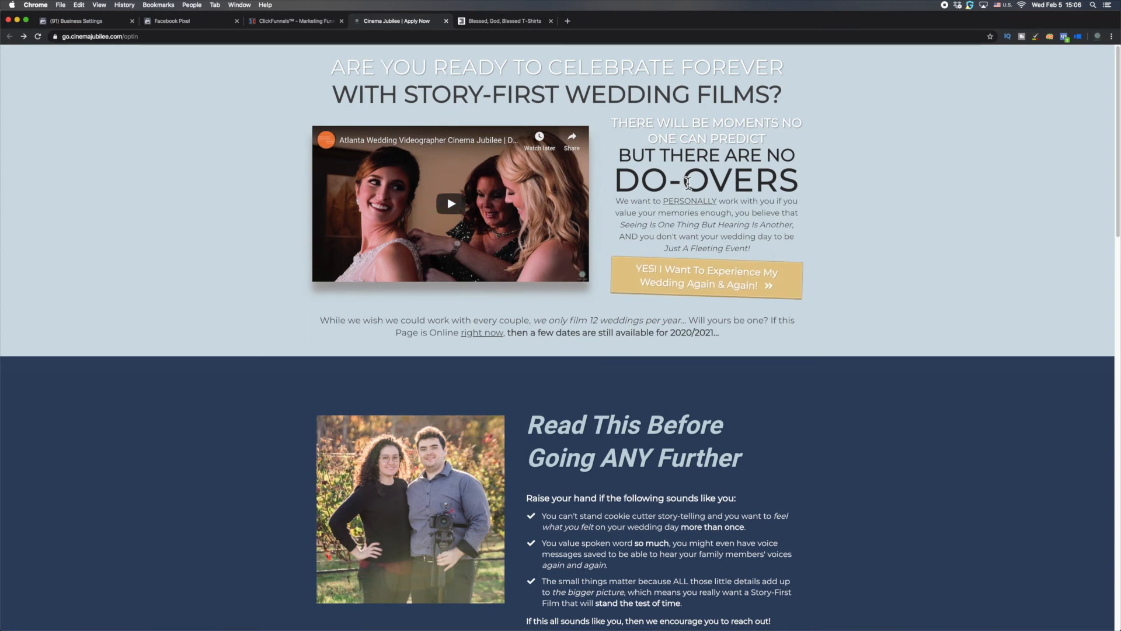
pyautogui.click(1064, 36)
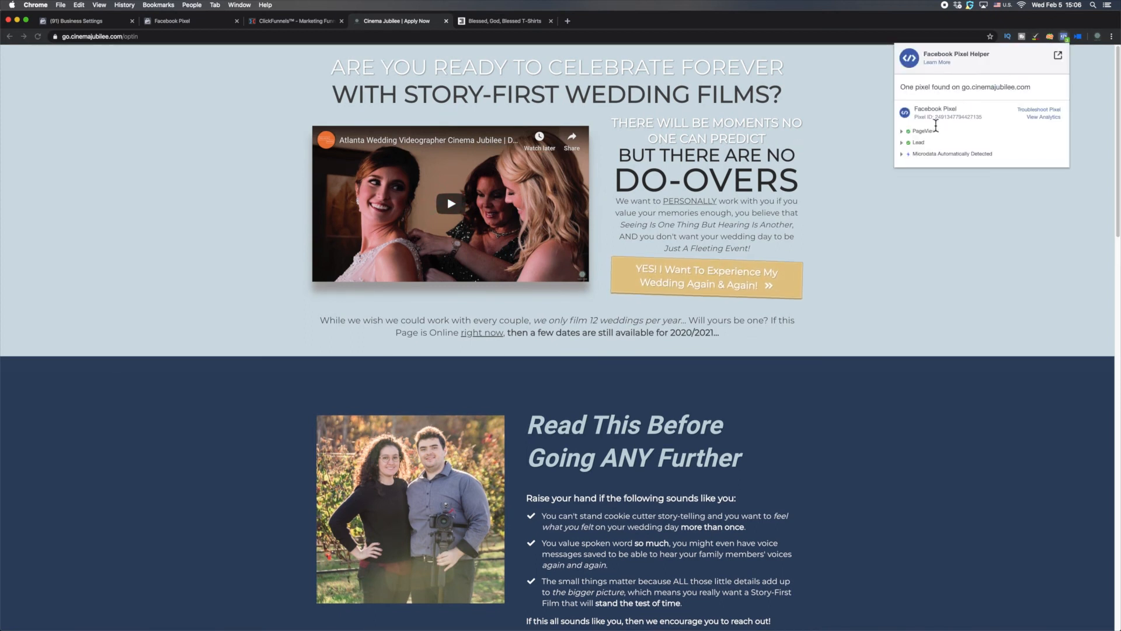
pyautogui.click(906, 133)
pyautogui.click(907, 133)
pyautogui.click(916, 143)
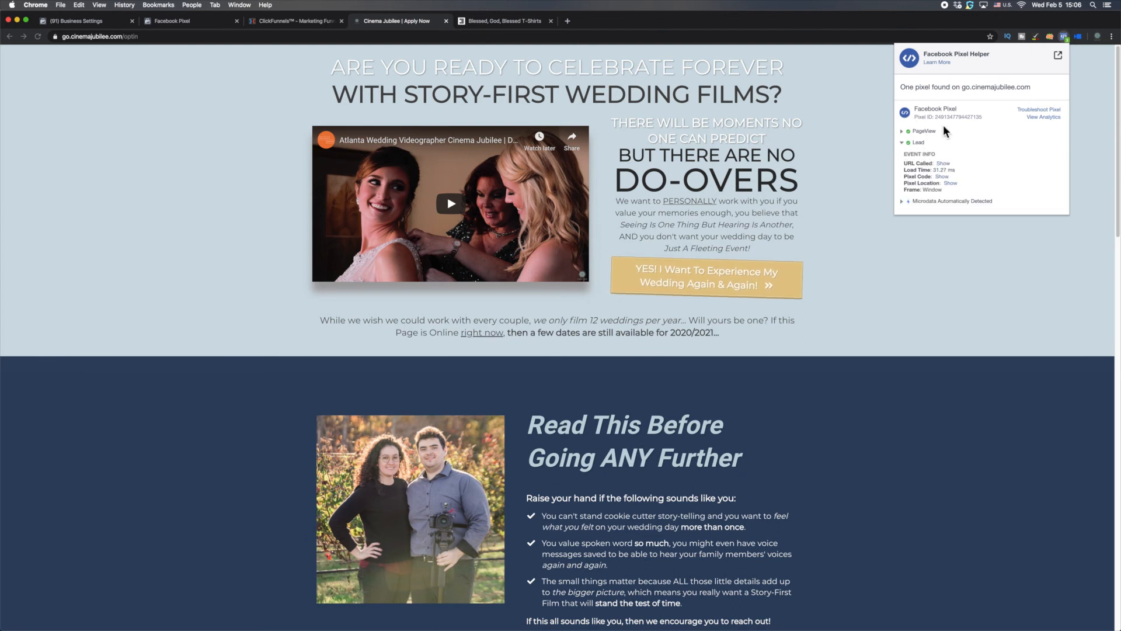
pyautogui.click(909, 145)
# - Return to the Facebook pixel event list and expand the Lead event to show its page-load tracking code options
pyautogui.click(297, 21)
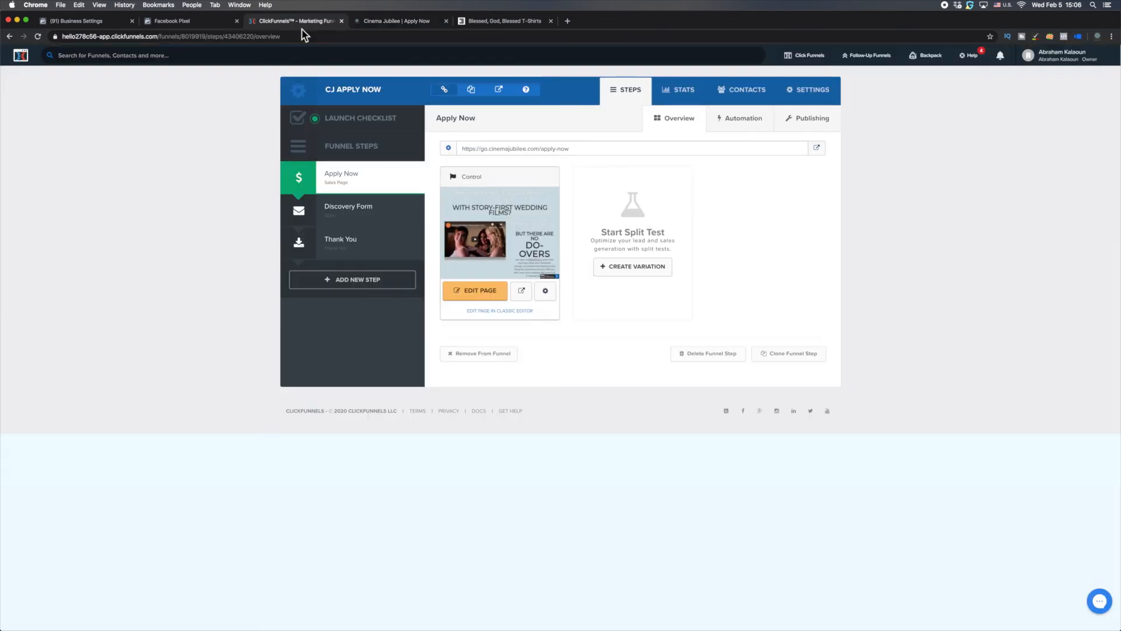
pyautogui.click(188, 21)
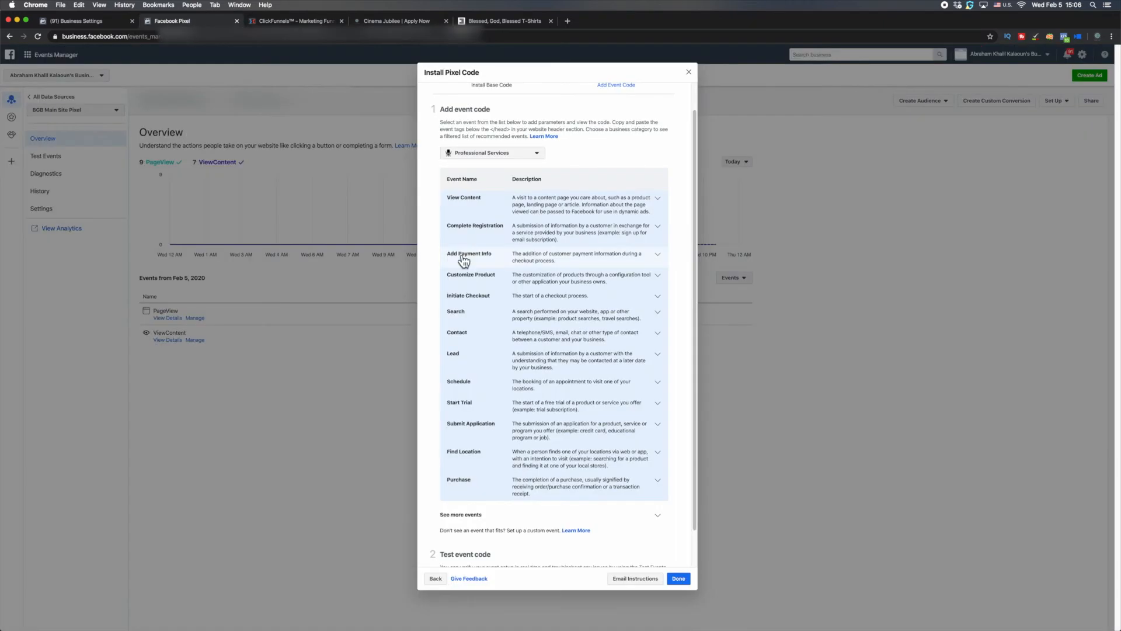
pyautogui.click(595, 366)
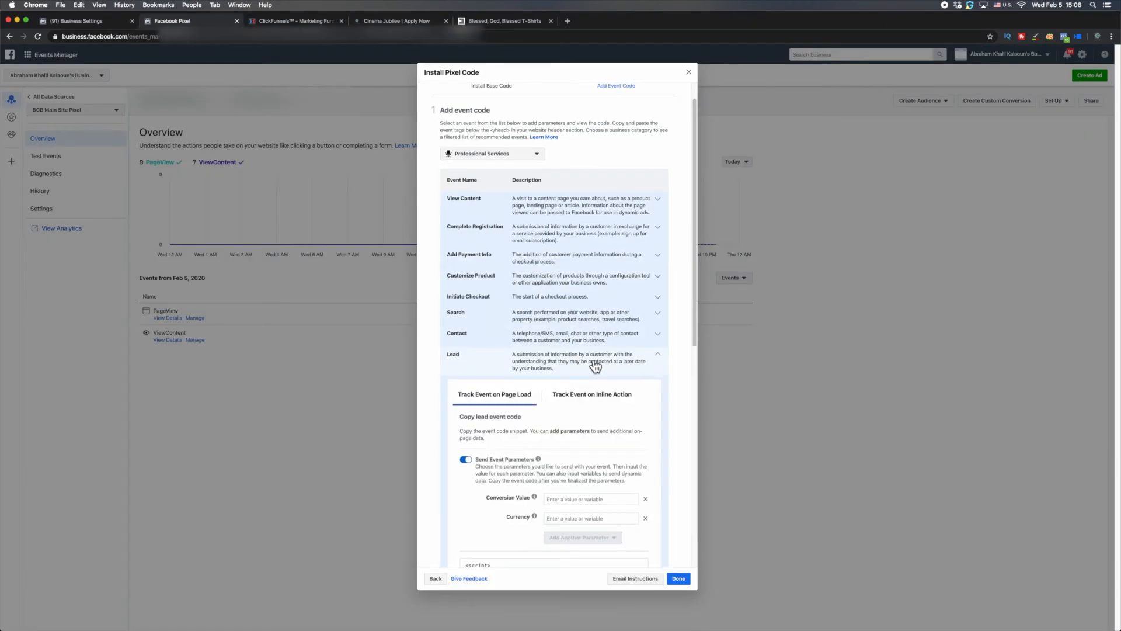
# - Copy the Lead event's page-load code from the Facebook pixel setup and switch to the ClickFunnels funnel
pyautogui.scroll(-5, 603, 370)
pyautogui.click(594, 359)
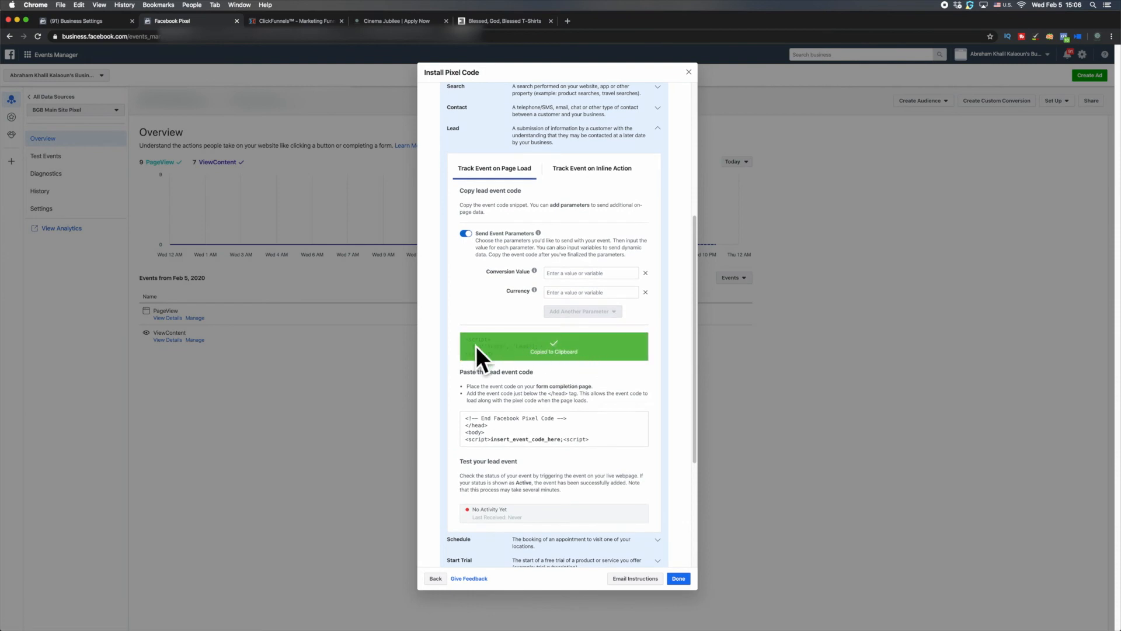
pyautogui.click(314, 21)
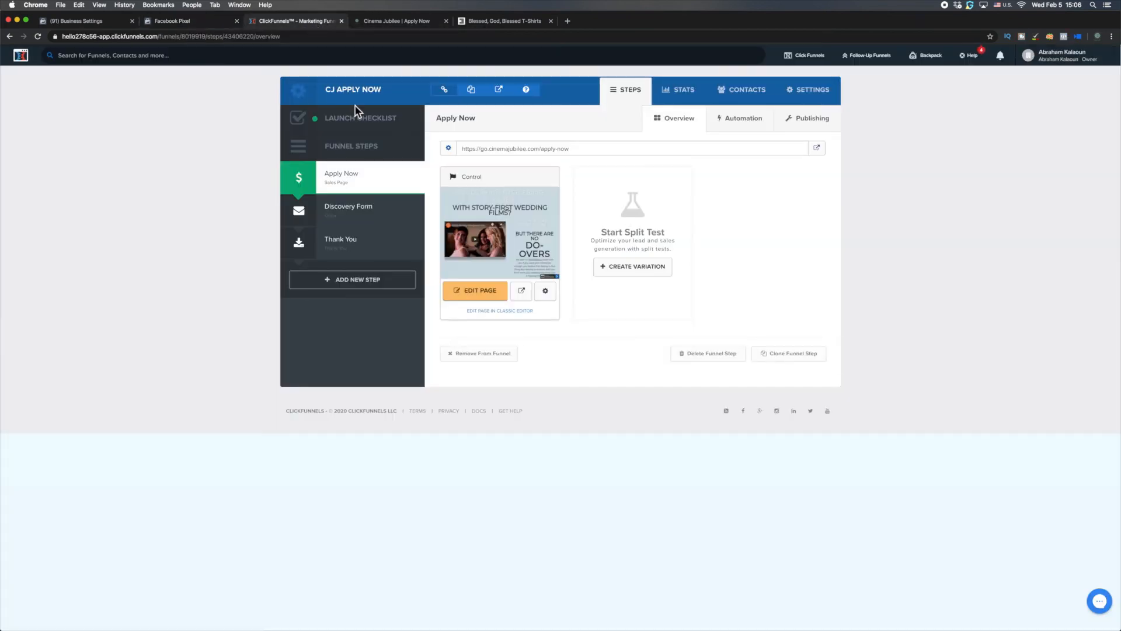
# - Add the Lead event script to the Apply Now page's header tracking code, save the page and return to its funnel step
pyautogui.click(490, 296)
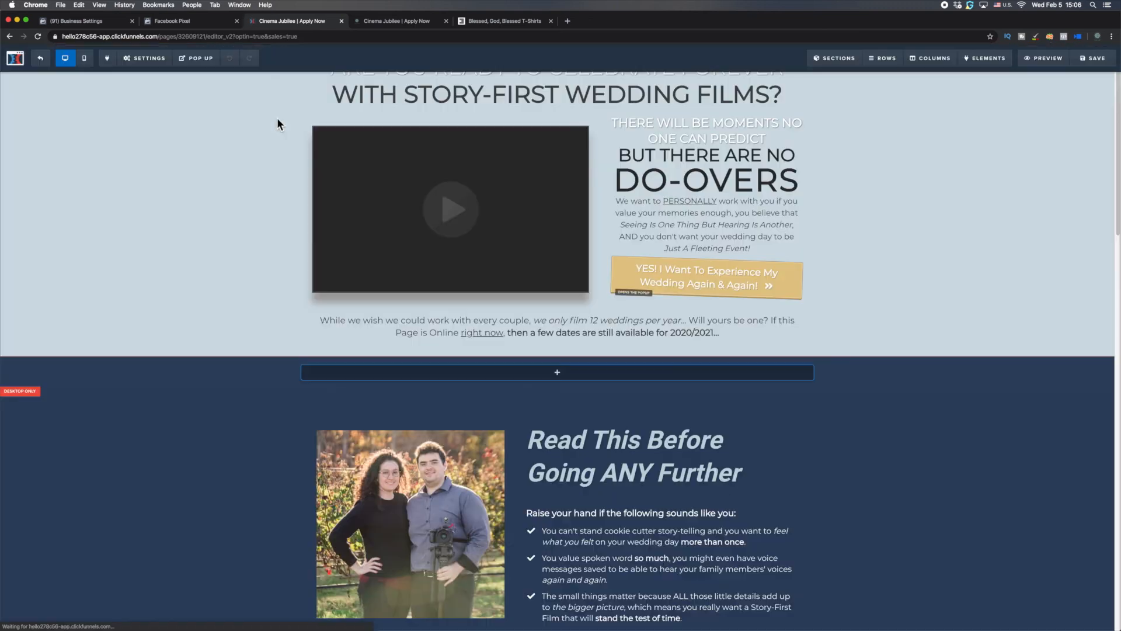
pyautogui.click(144, 58)
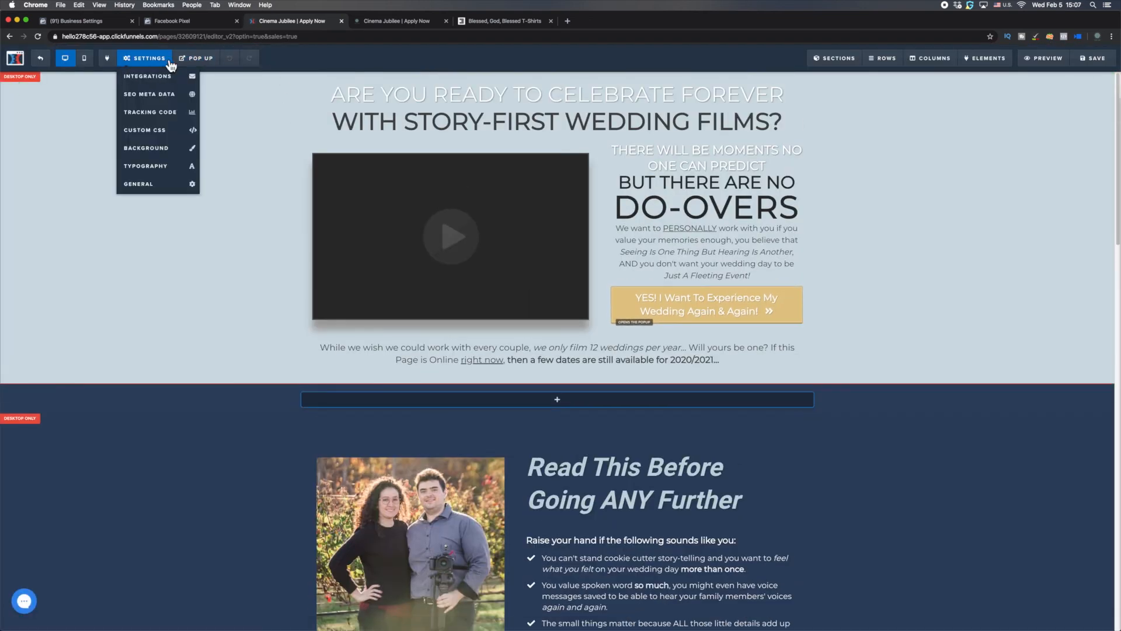
pyautogui.click(160, 112)
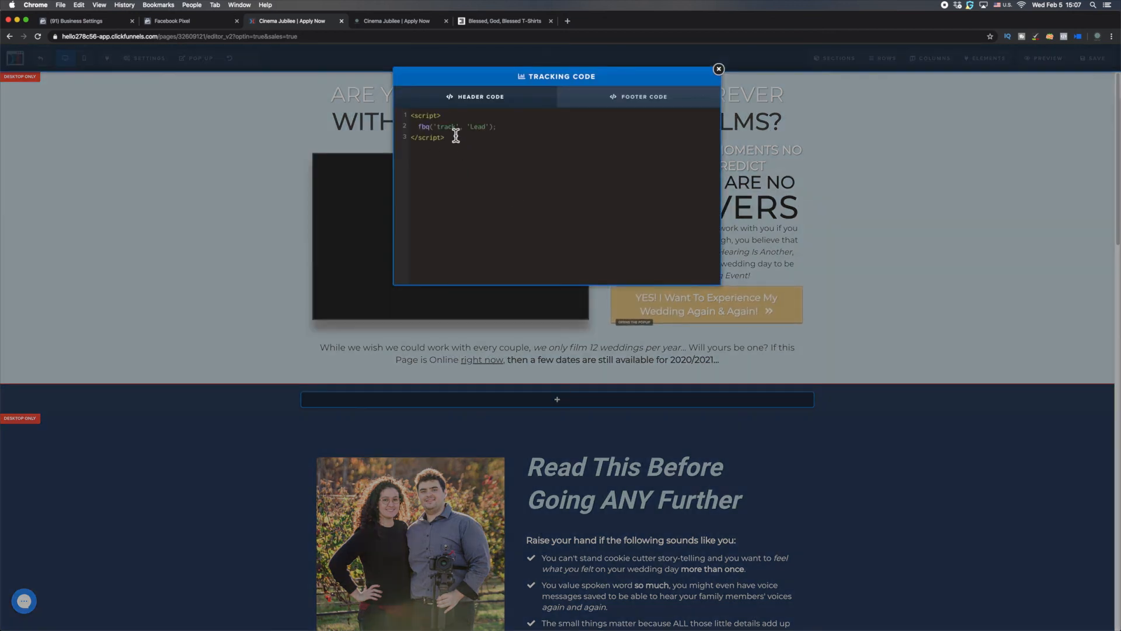
pyautogui.click(488, 141)
pyautogui.click(719, 70)
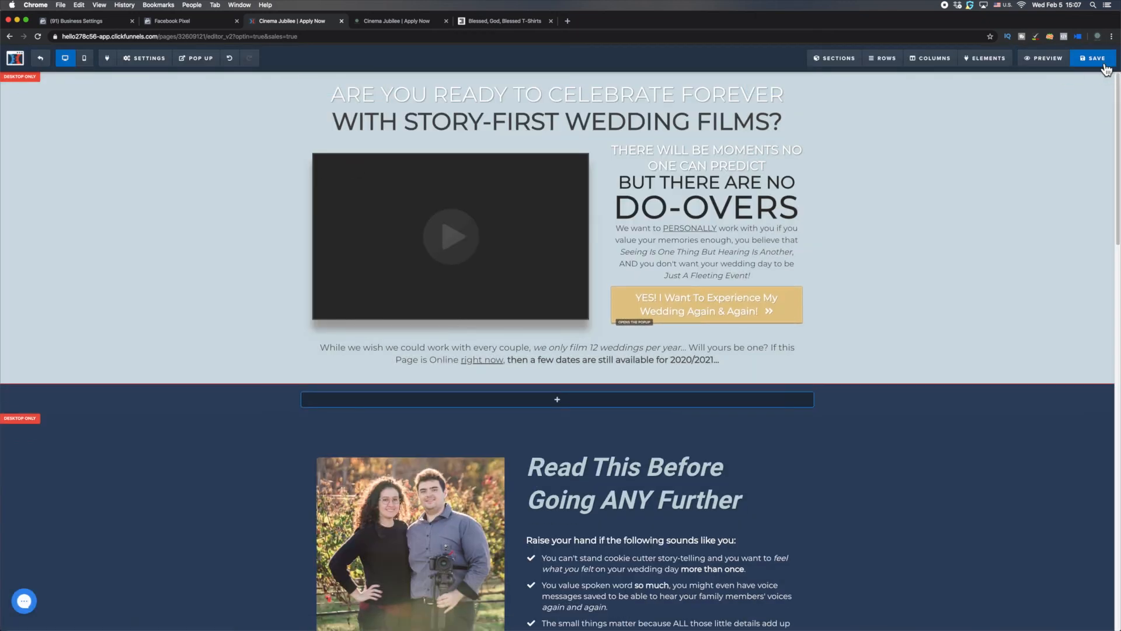
pyautogui.click(1105, 67)
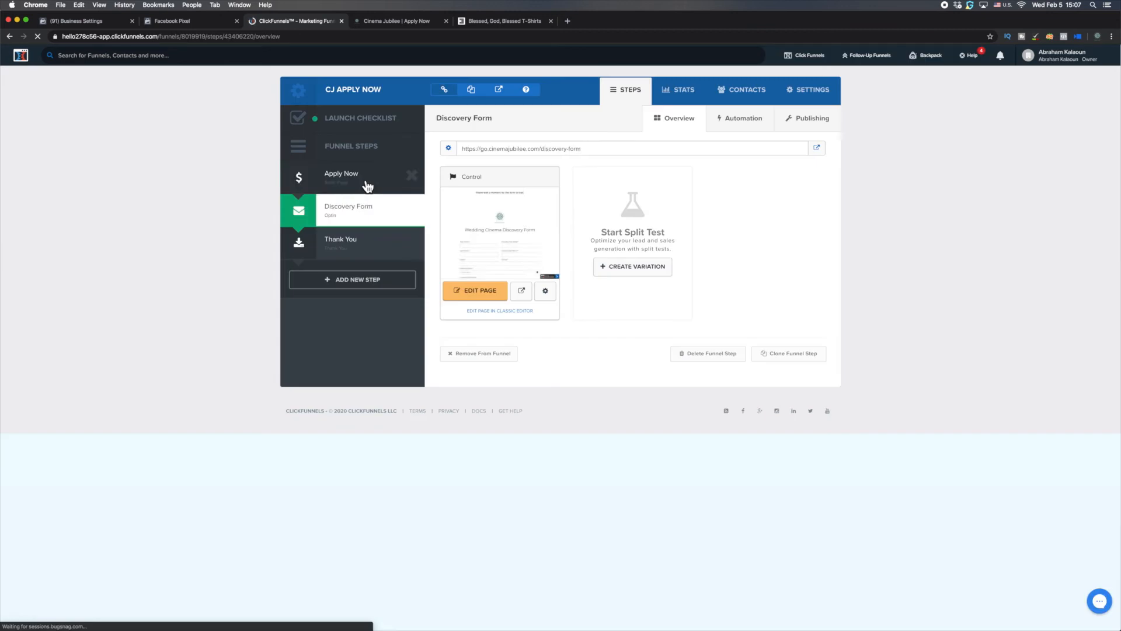
pyautogui.click(368, 186)
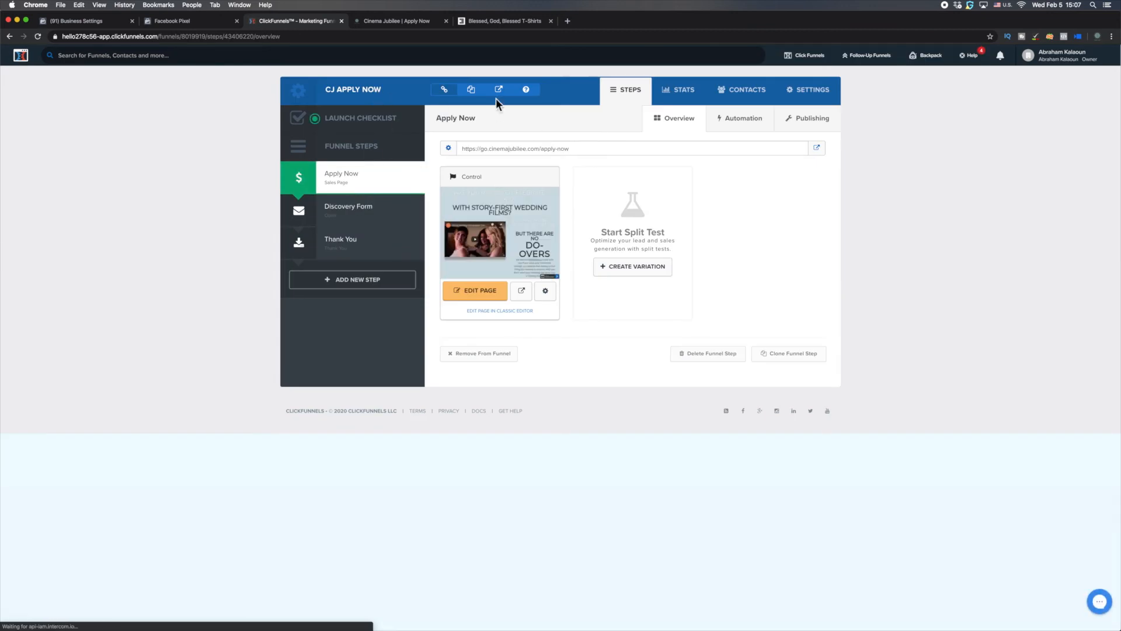
# - Inspect the live Apply Now page with Facebook Pixel Helper and check the Lead event's details
pyautogui.click(370, 26)
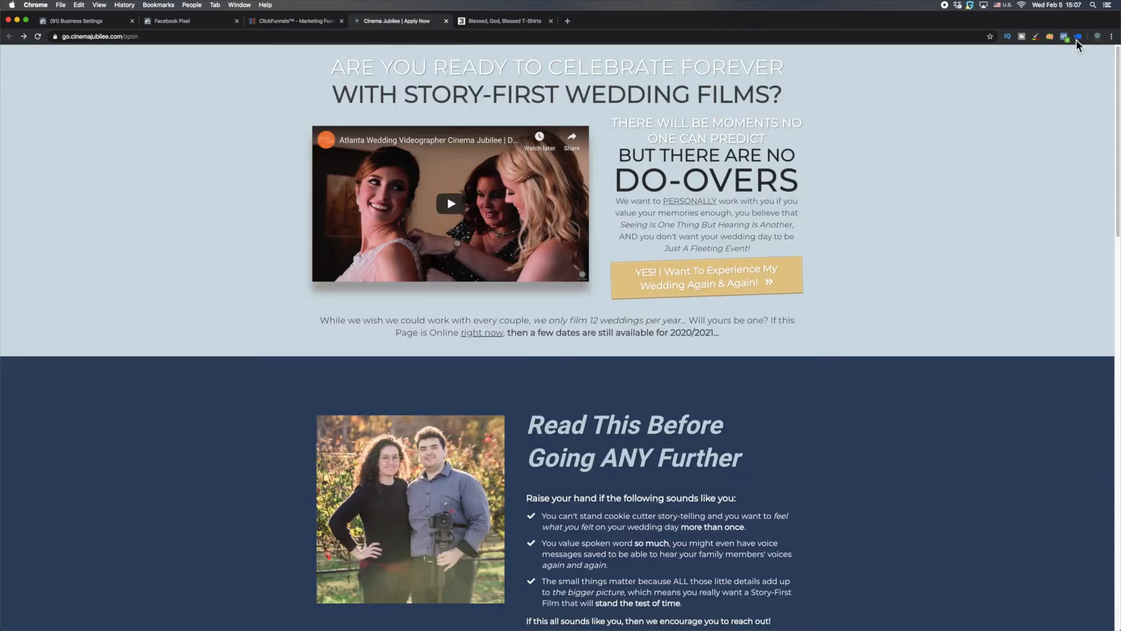
pyautogui.click(634, 37)
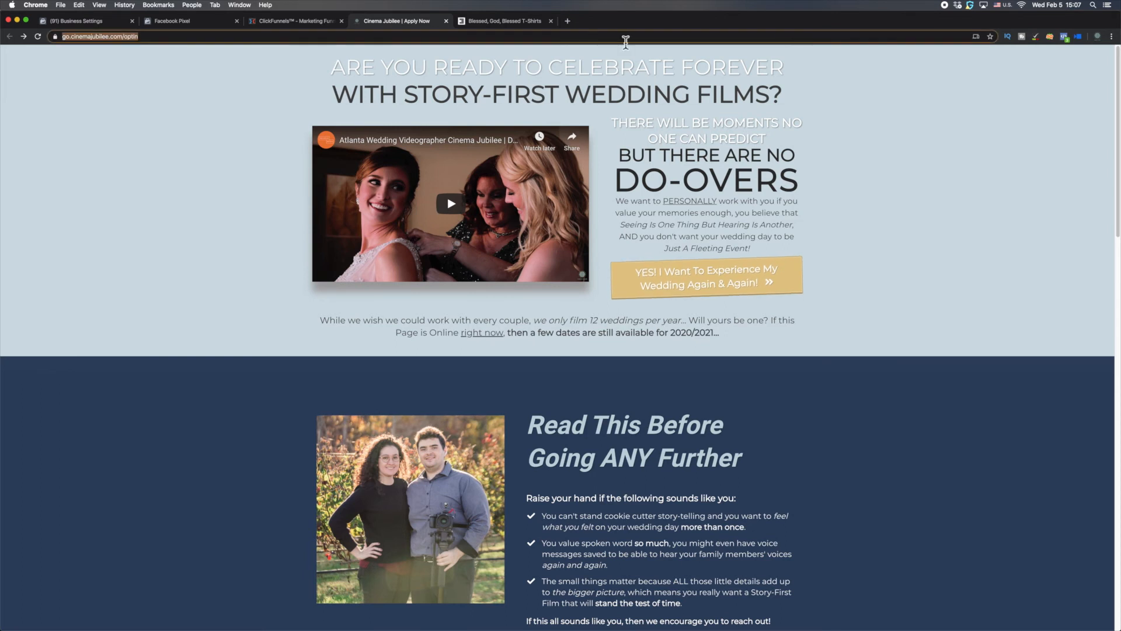
pyautogui.click(1065, 38)
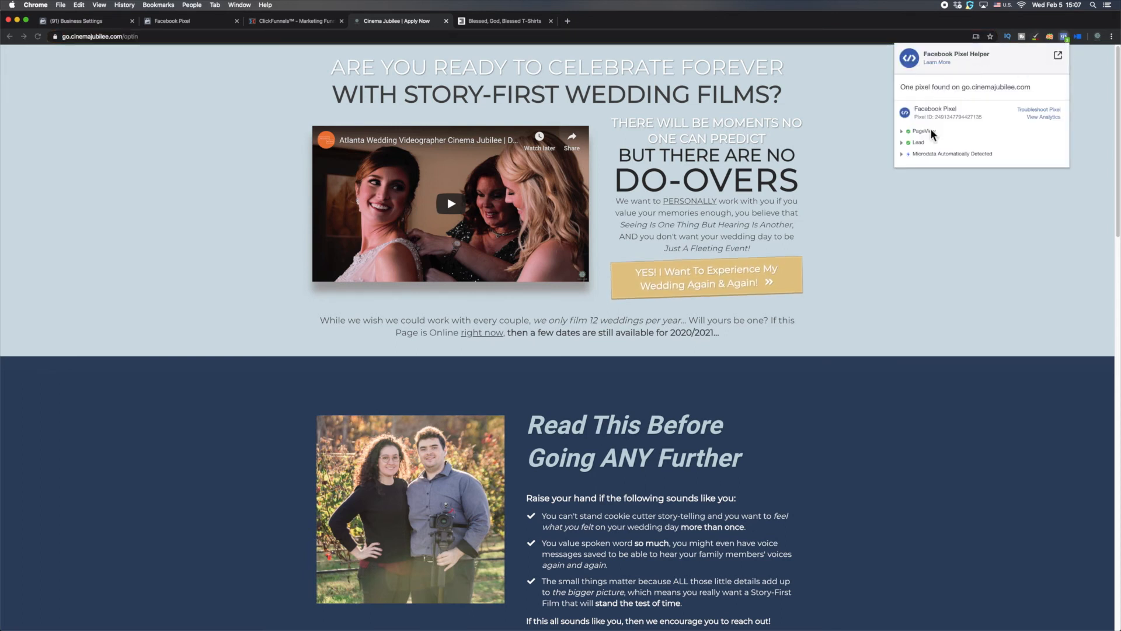
pyautogui.click(911, 143)
pyautogui.click(909, 146)
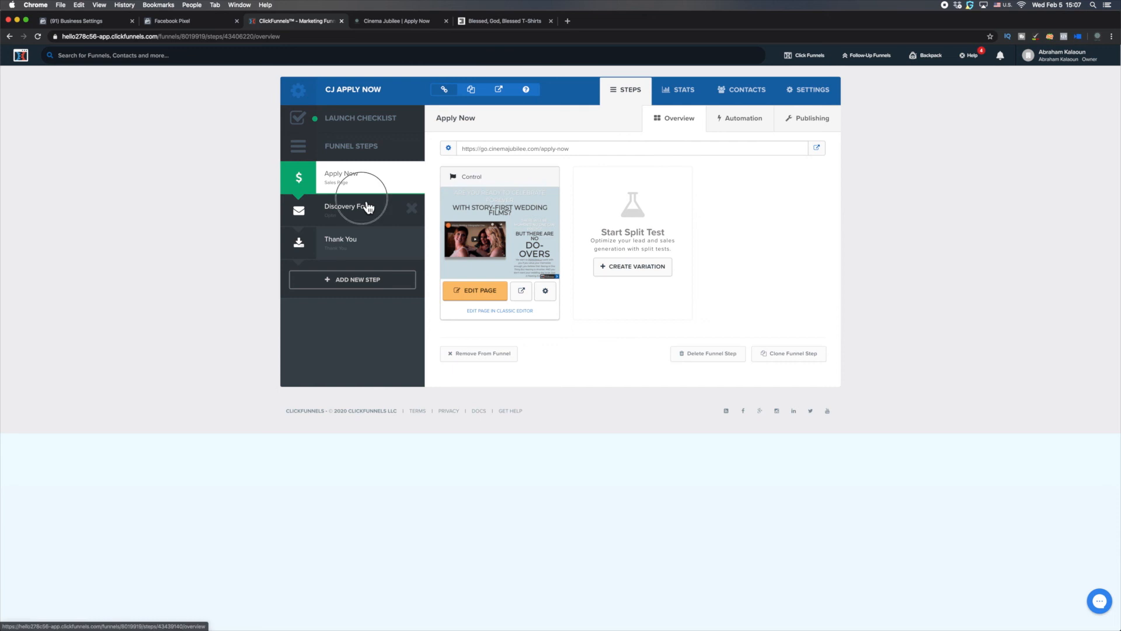
# - Open the Discovery Form page's tracking code in the page editor and go back to the Facebook pixel event list
pyautogui.click(366, 209)
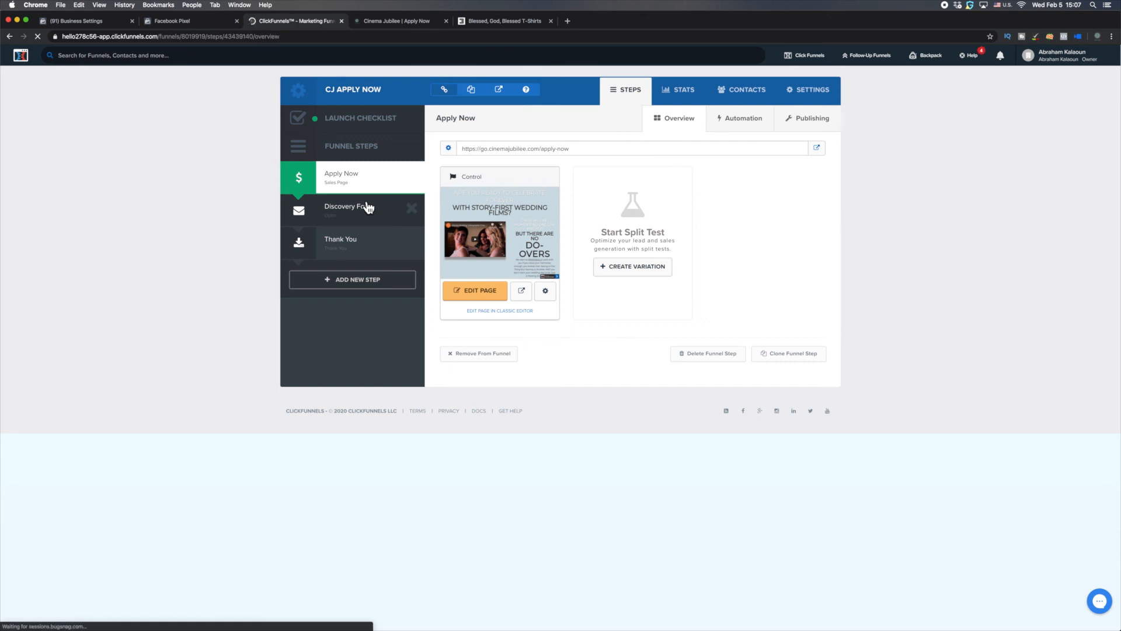
pyautogui.click(487, 298)
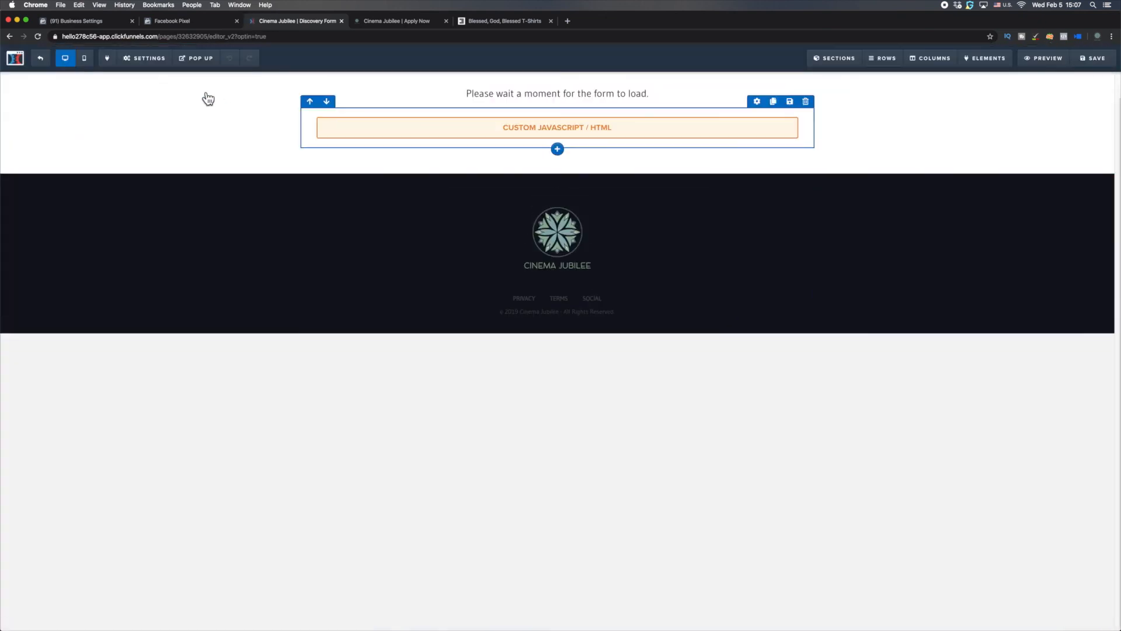
pyautogui.moveTo(153, 61)
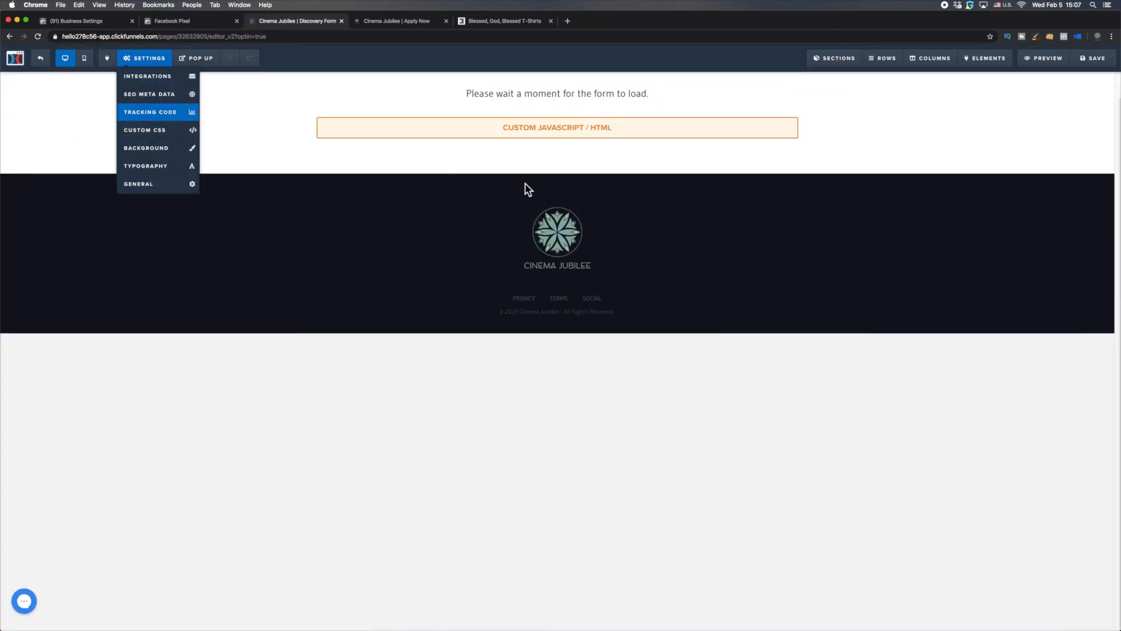
pyautogui.click(657, 141)
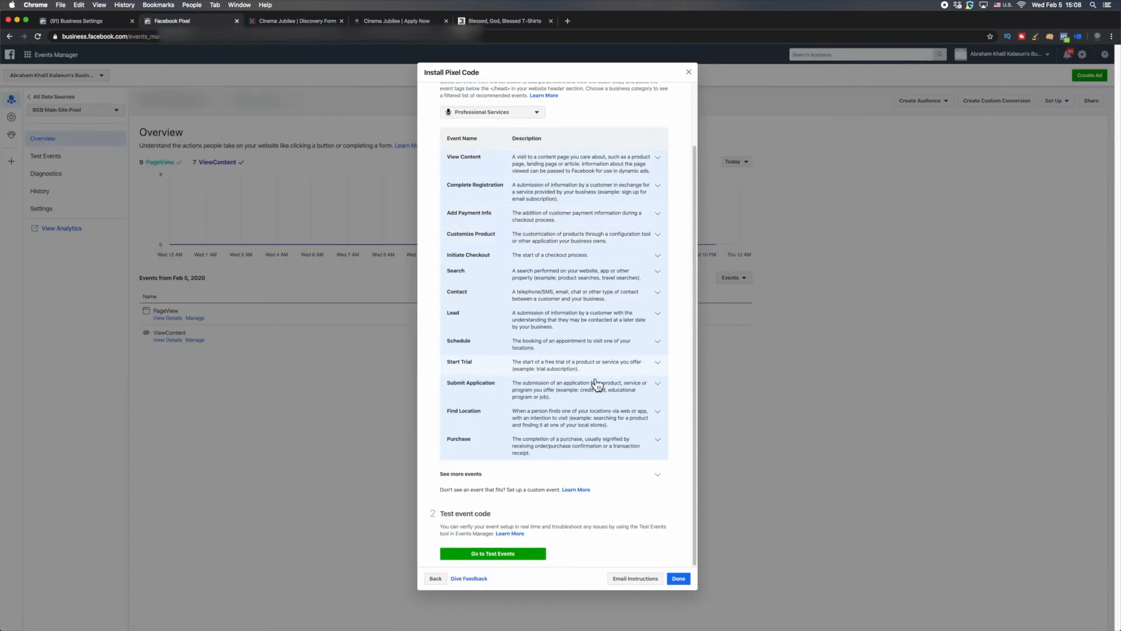
# - Copy the Submit Application event code into the Discovery Form page's header tracking code and return to the funnel overview
pyautogui.click(654, 390)
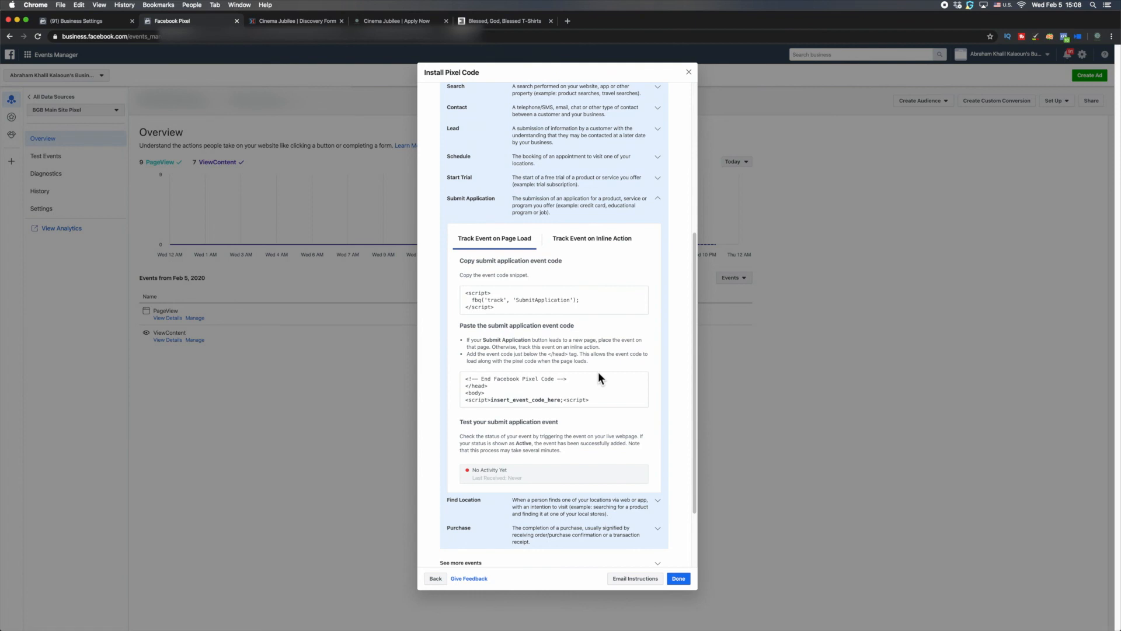
pyautogui.click(555, 314)
pyautogui.click(287, 21)
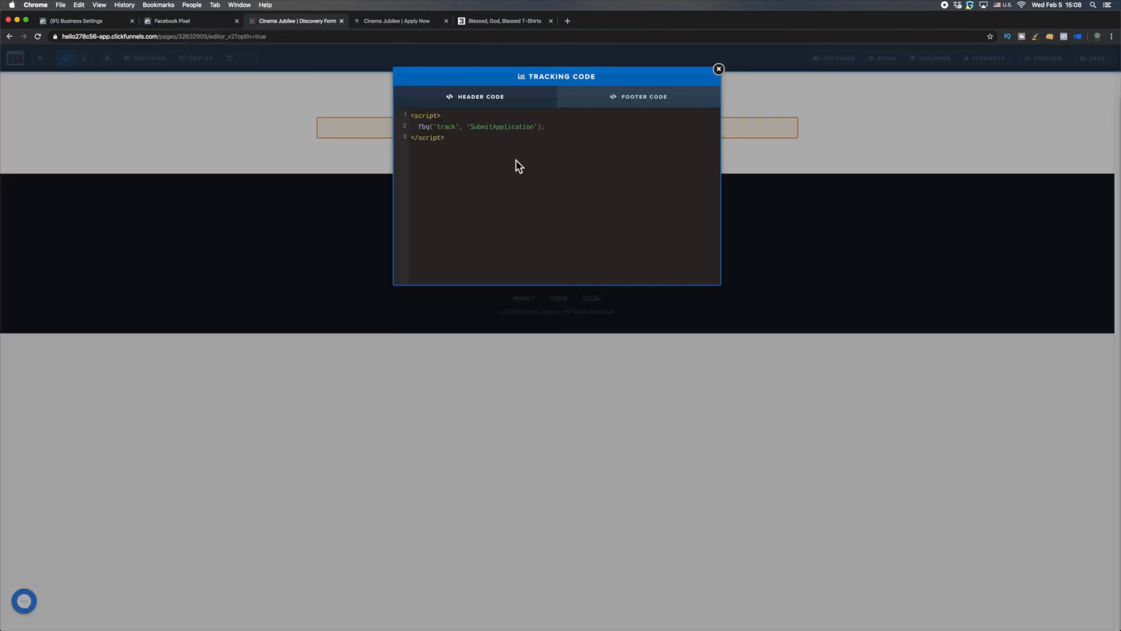
pyautogui.click(719, 69)
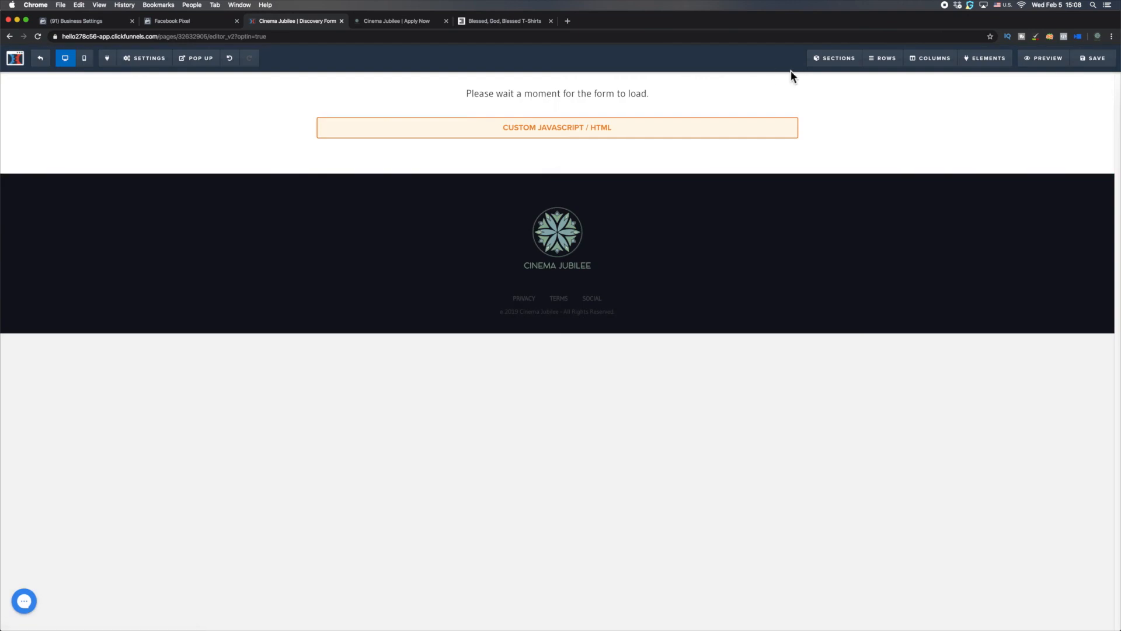
pyautogui.click(40, 58)
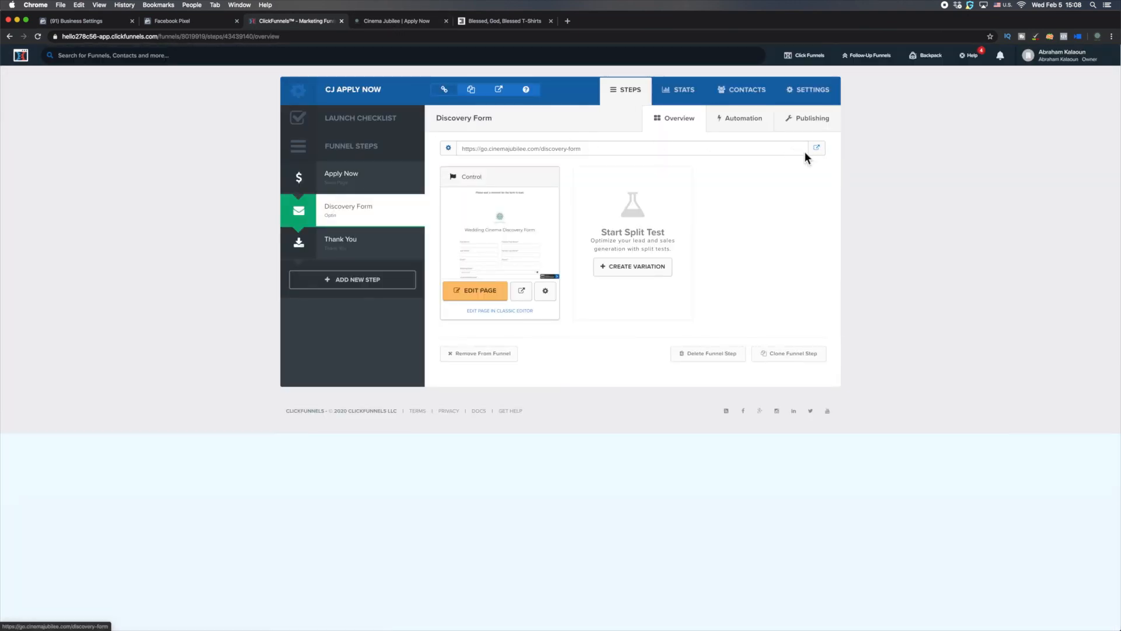
# - Open the live Discovery Form page and check the SubmitApplication event's details with Facebook Pixel Helper
pyautogui.click(817, 148)
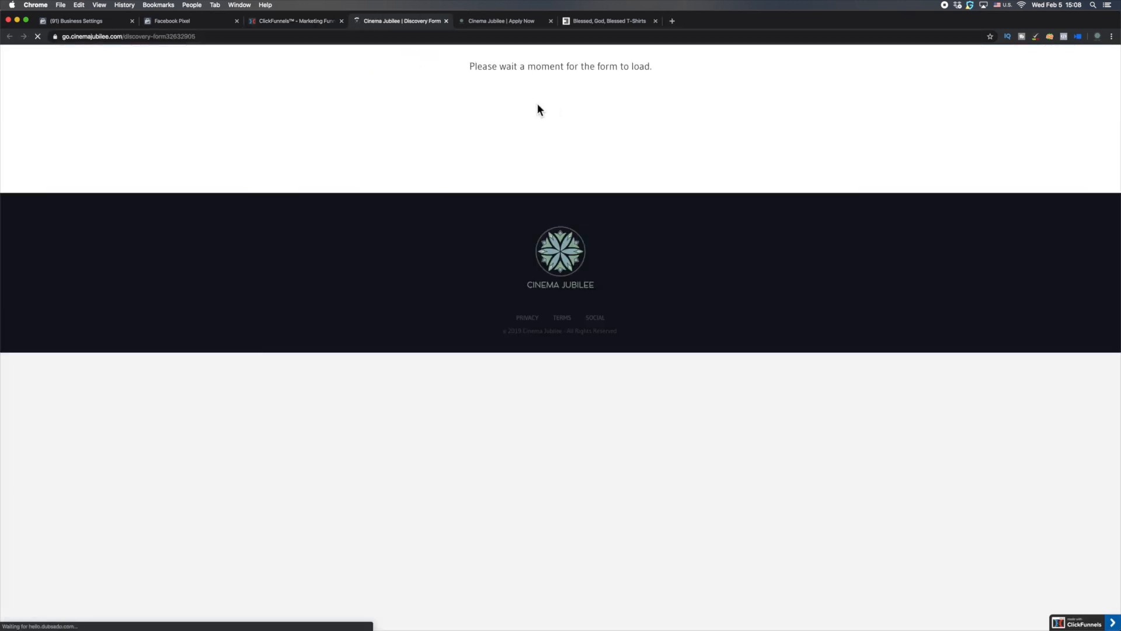
pyautogui.click(1065, 36)
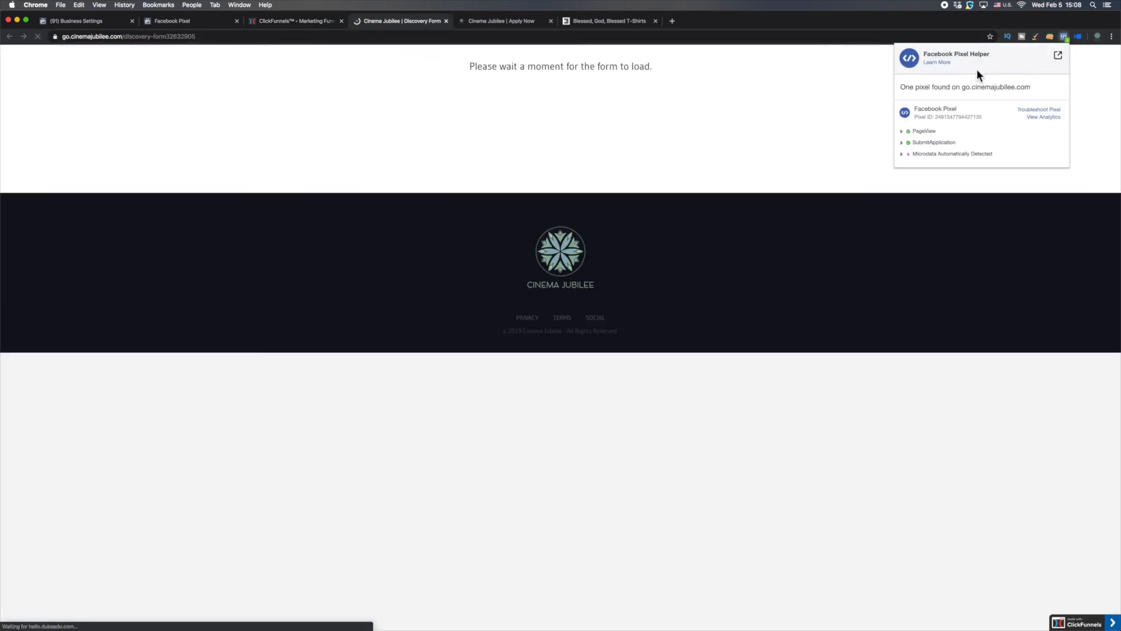
pyautogui.click(904, 143)
pyautogui.click(905, 144)
pyautogui.click(906, 145)
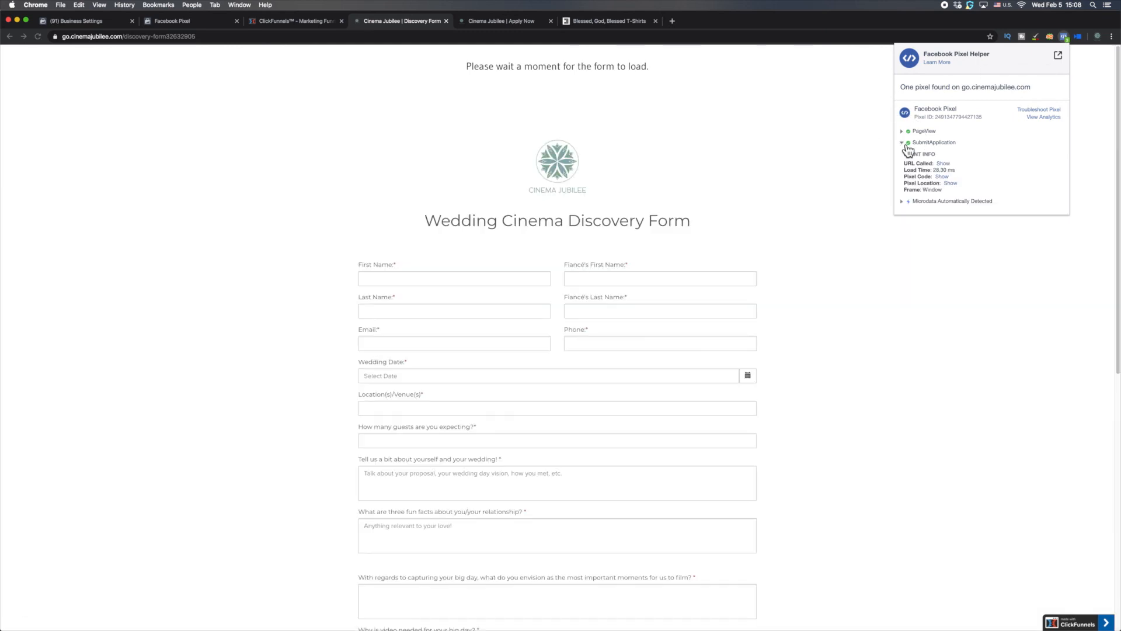
pyautogui.click(909, 144)
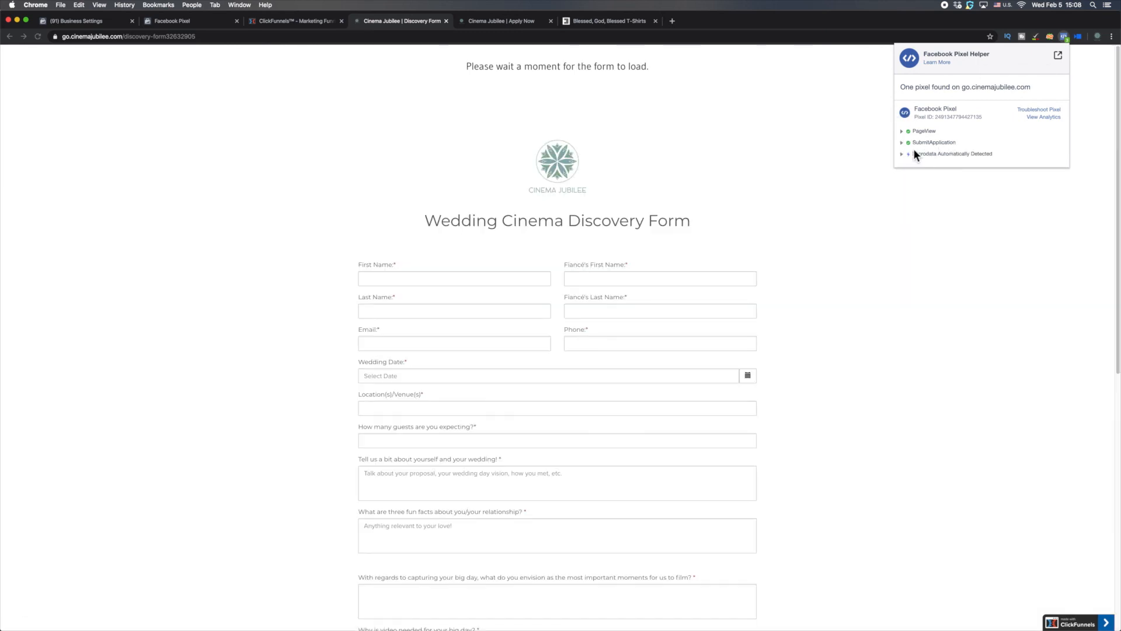
# - Review and collapse the events in the Facebook pixel event list, finish the pixel code setup and go back to ClickFunnels
pyautogui.click(282, 24)
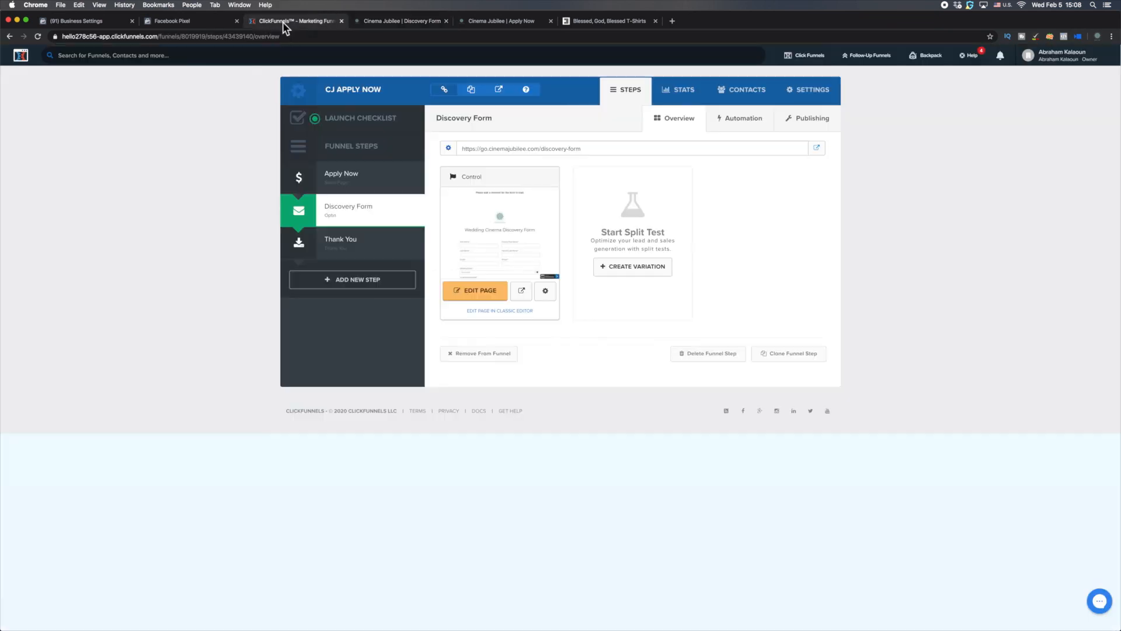
pyautogui.click(211, 27)
pyautogui.scroll(-3, 601, 350)
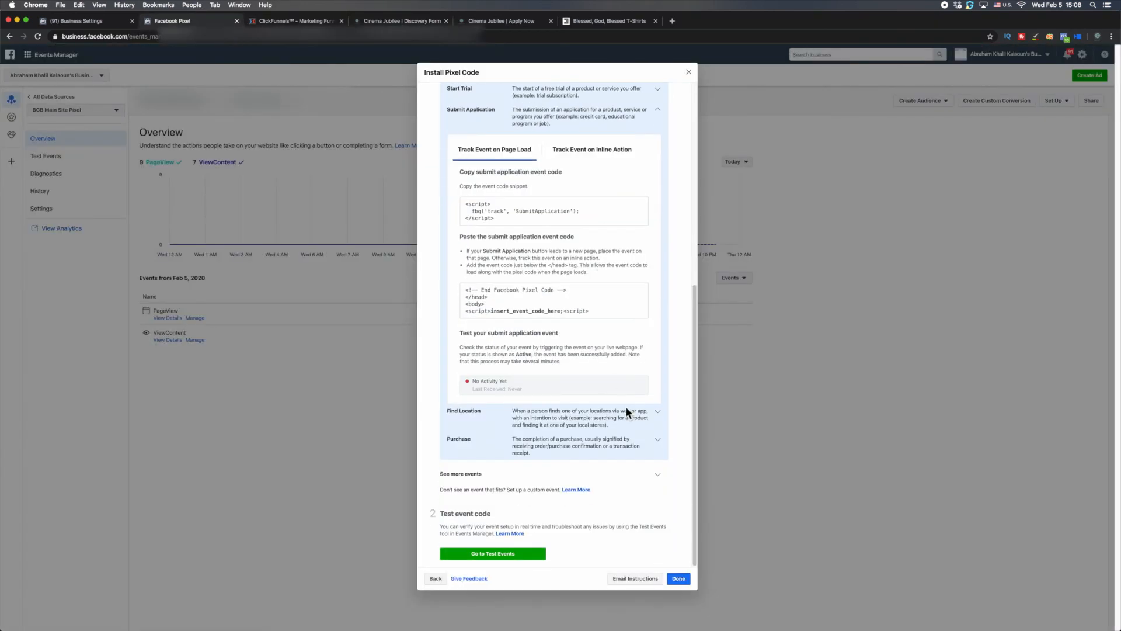
pyautogui.scroll(6, 642, 421)
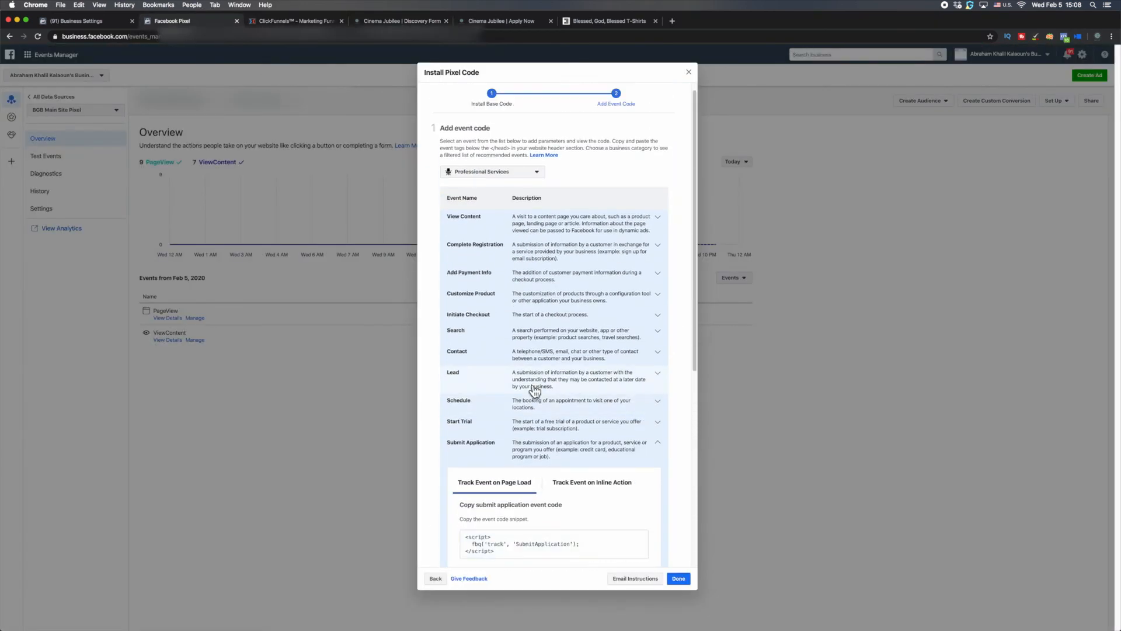
pyautogui.scroll(-2, 543, 330)
pyautogui.click(658, 371)
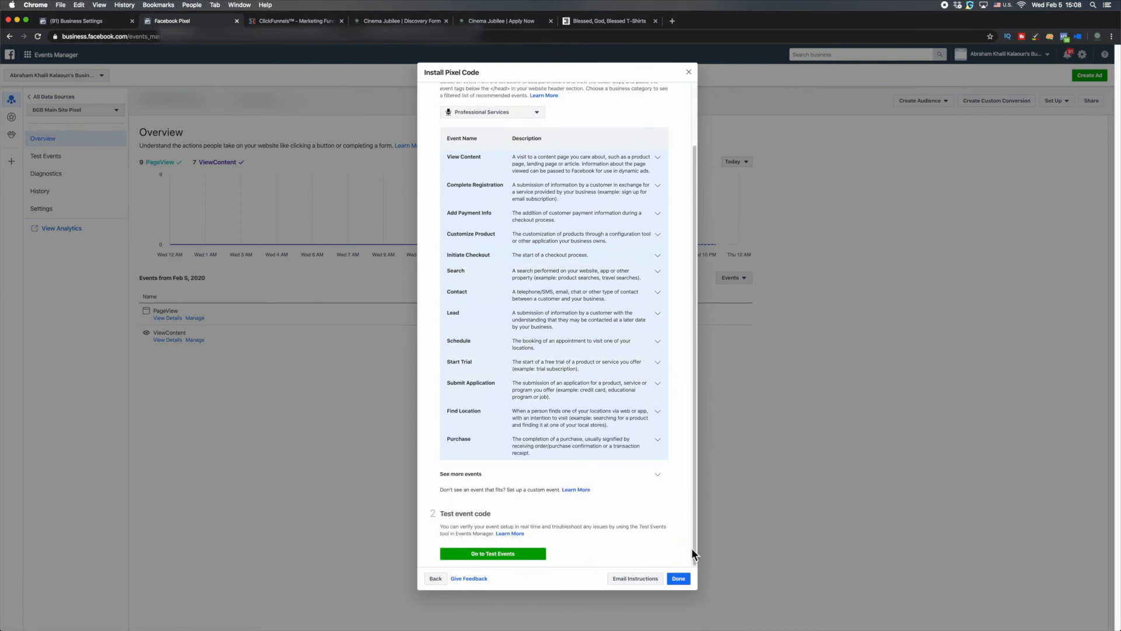
pyautogui.click(681, 581)
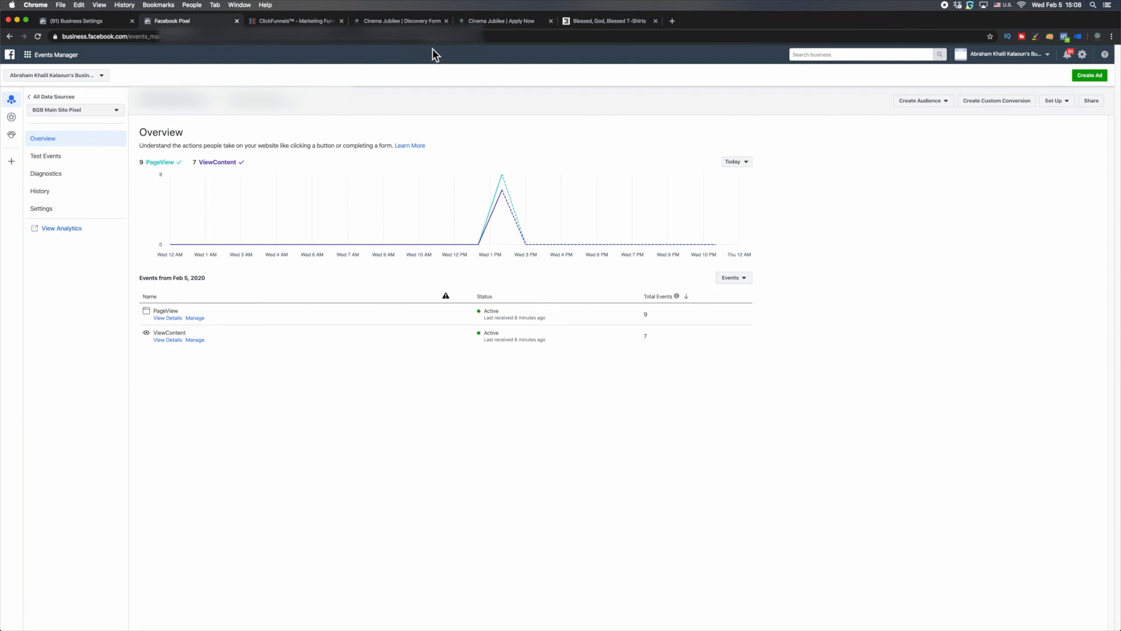
pyautogui.click(308, 22)
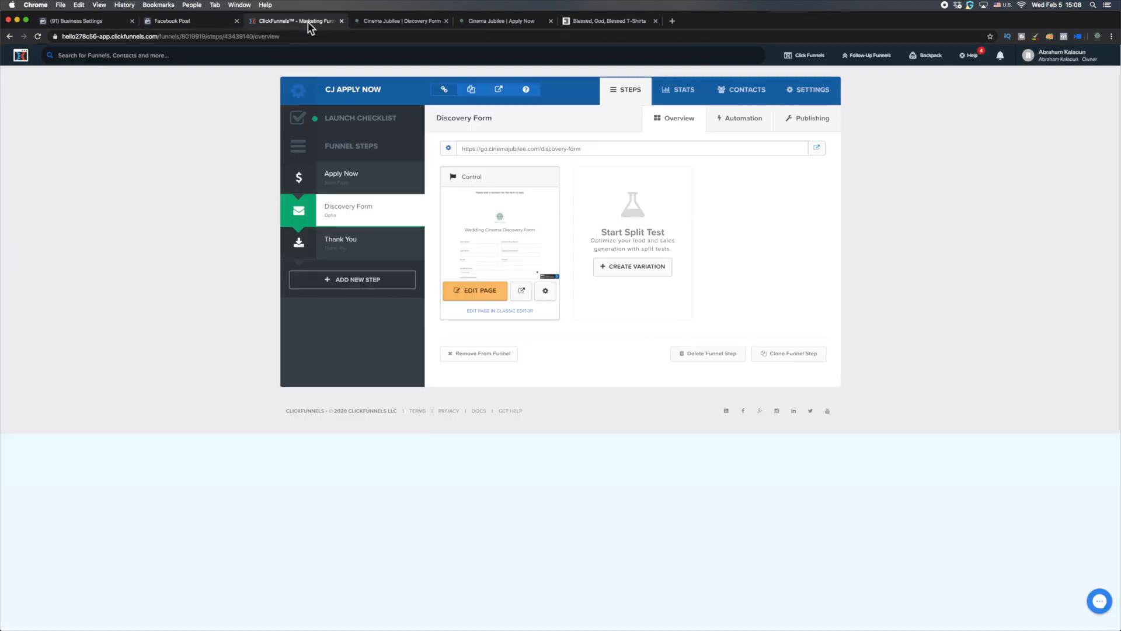